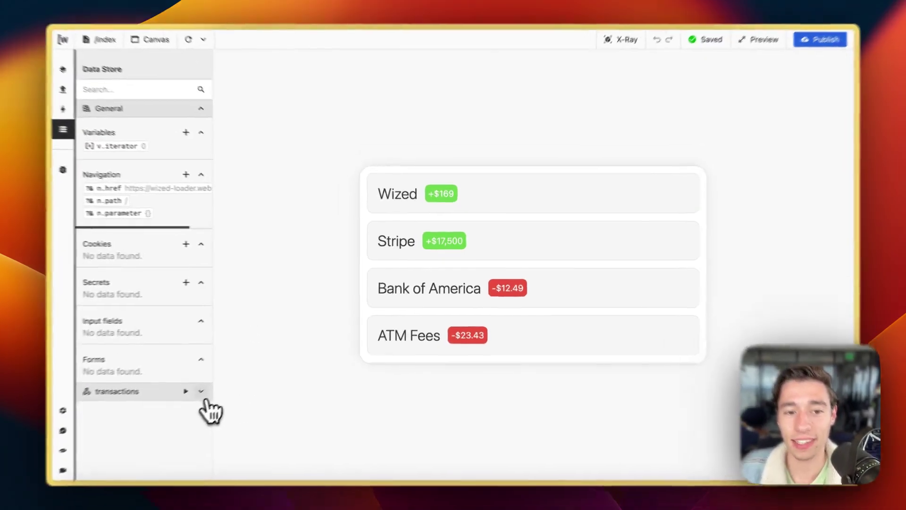
Expand the transactions request data in the Data Store and reload the Wized preview.
click(200, 391)
scroll(204, 402, down, 5)
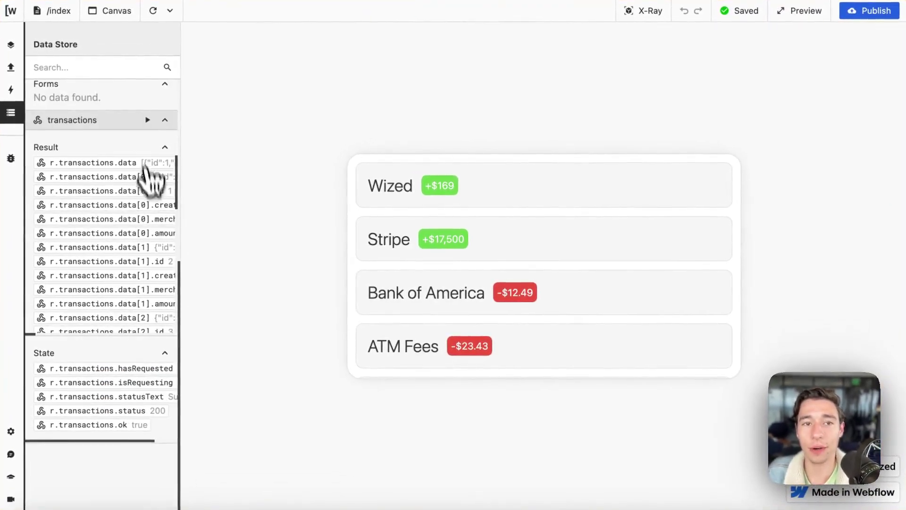
click(153, 10)
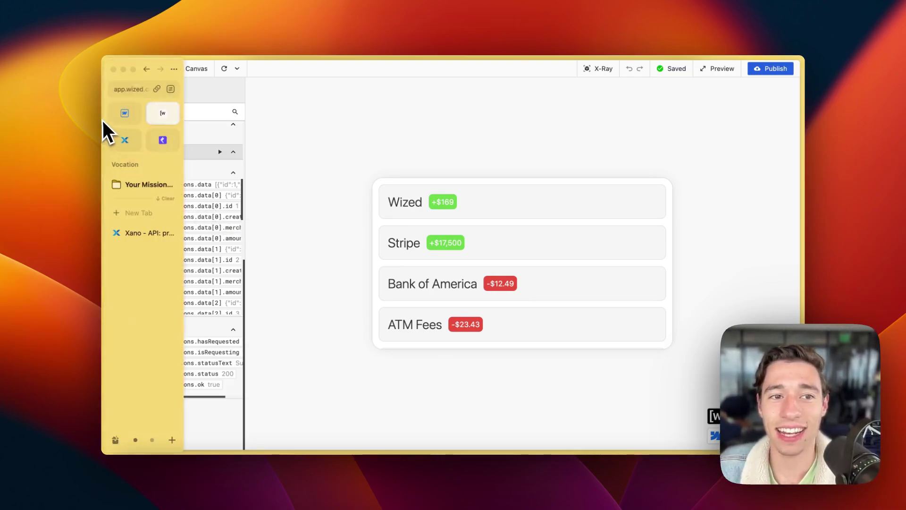
Paste the loader block Div Block 3 with its spinner into the list card in Webflow.
click(125, 115)
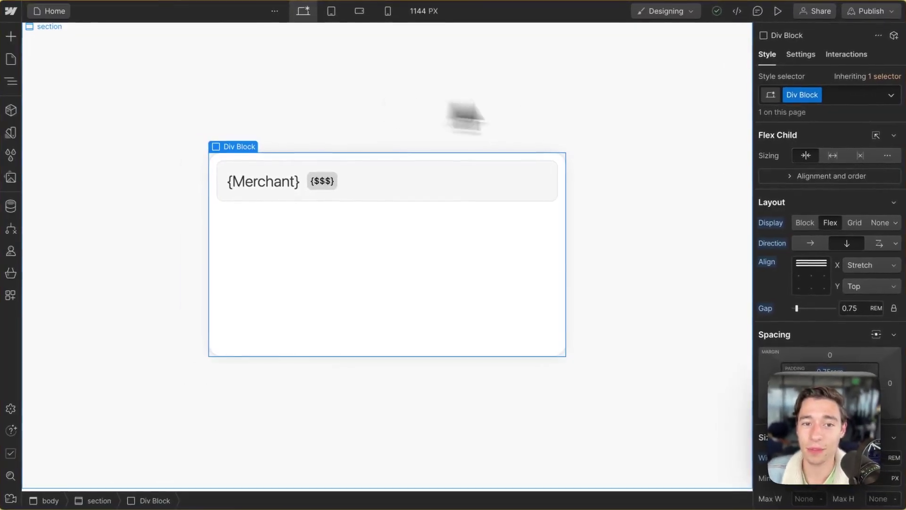
key(ctrl+v)
click(542, 259)
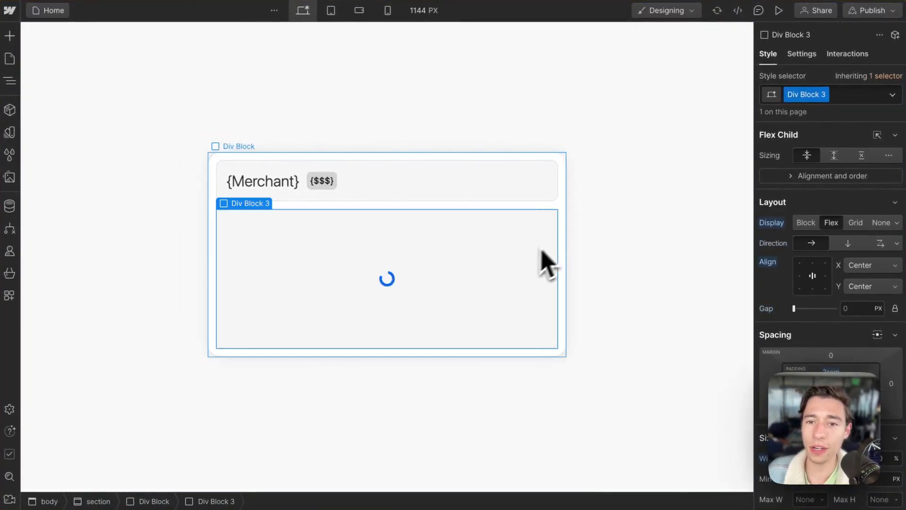
Inspect Div Block 2's wized-cloak custom attribute beside wized="transactionItem".
click(544, 191)
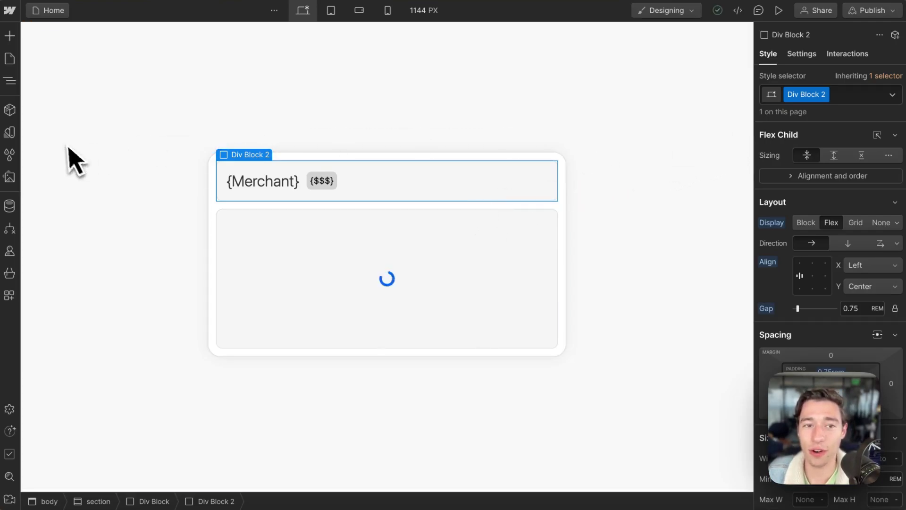
click(798, 57)
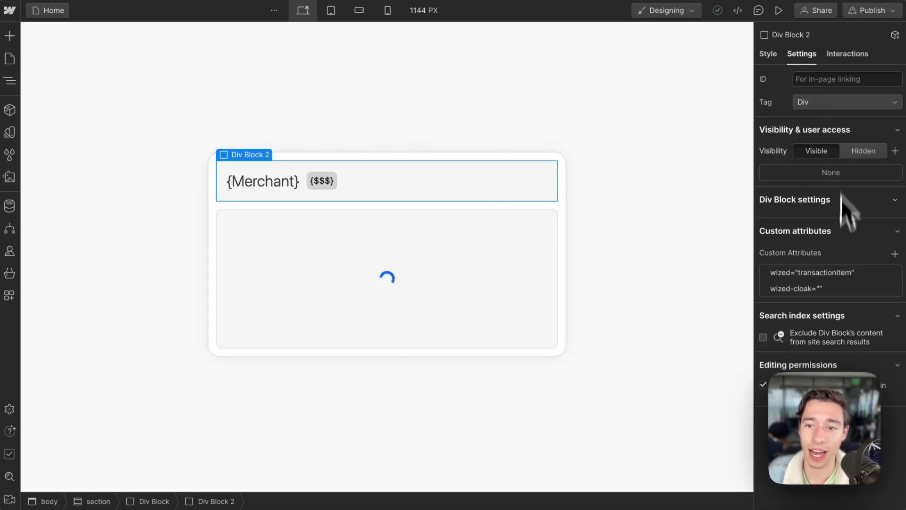
click(811, 287)
drag(840, 314, 760, 328)
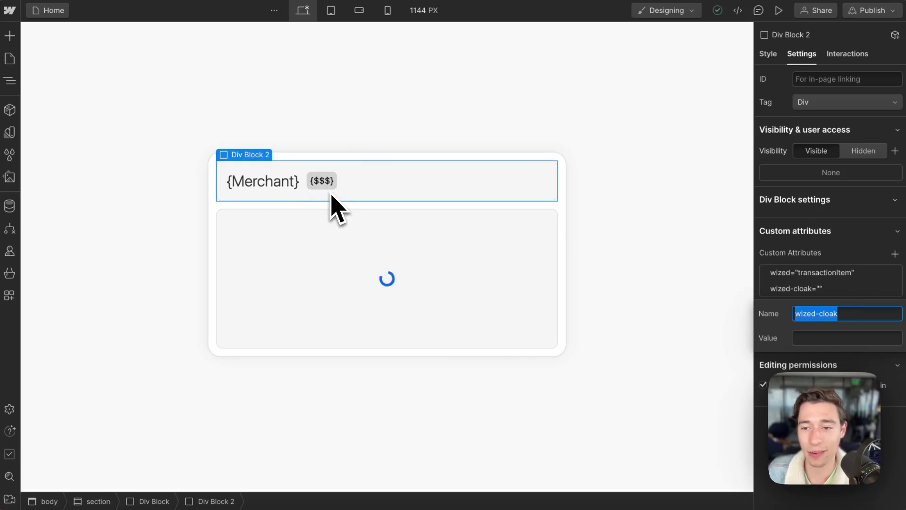
click(10, 58)
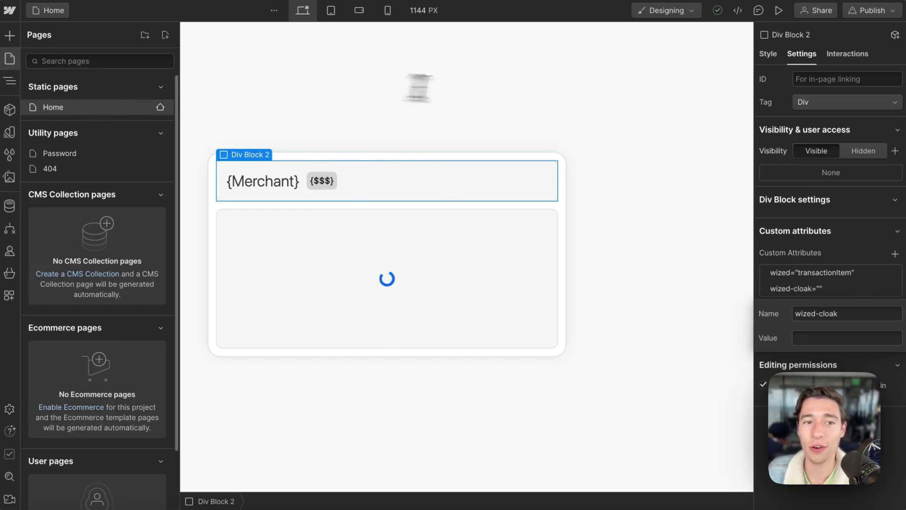
click(160, 108)
scroll(322, 331, down, 10)
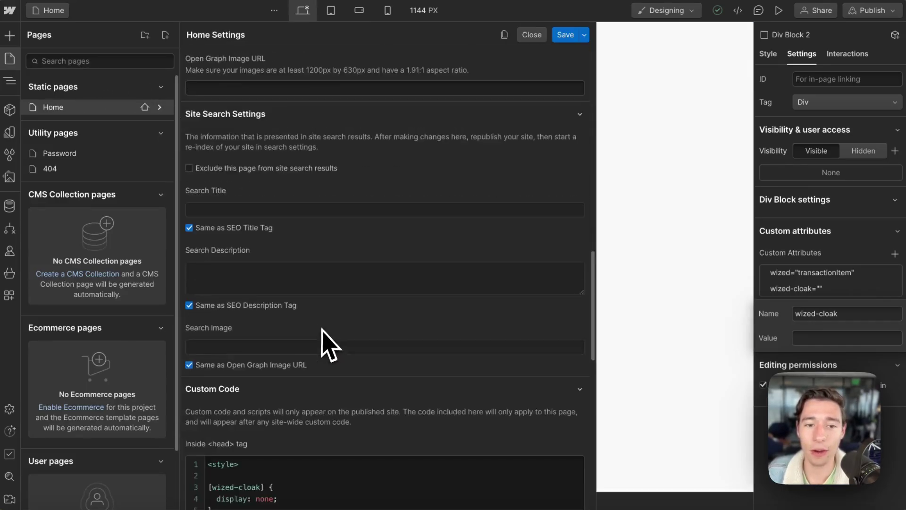
scroll(322, 336, down, 4)
drag(237, 315, 202, 294)
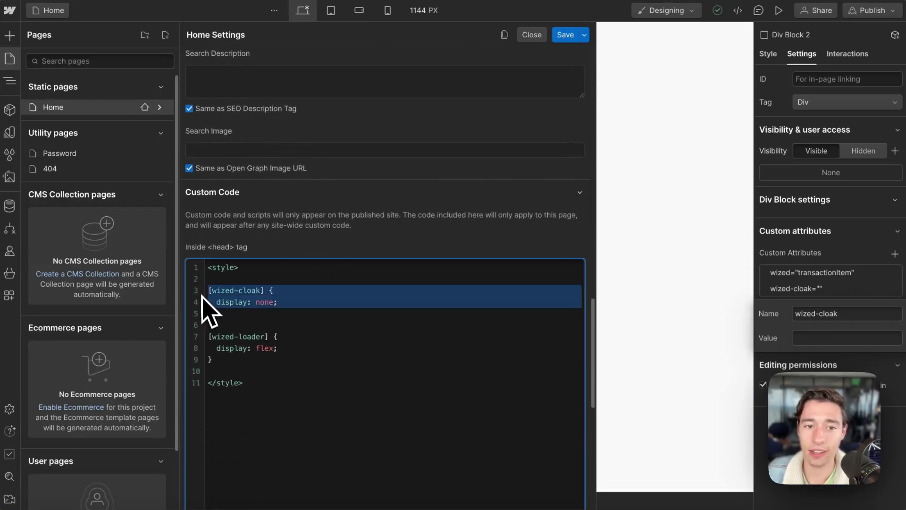
click(564, 38)
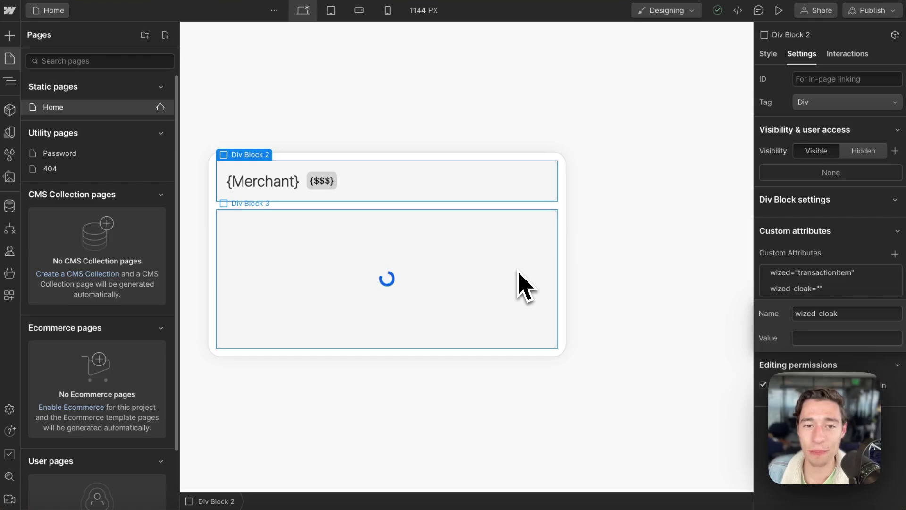
Check that Div Block 3's wized-loader attribute has the value 'transactions'.
click(517, 271)
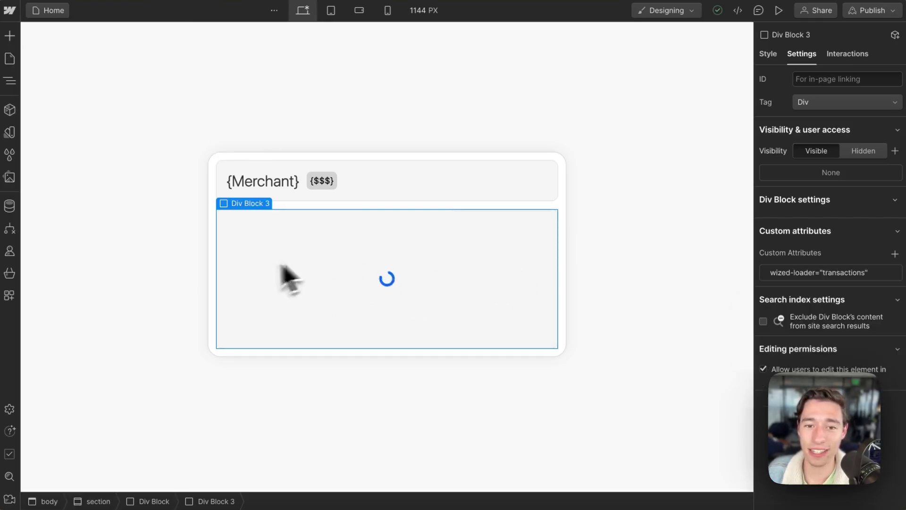
click(847, 274)
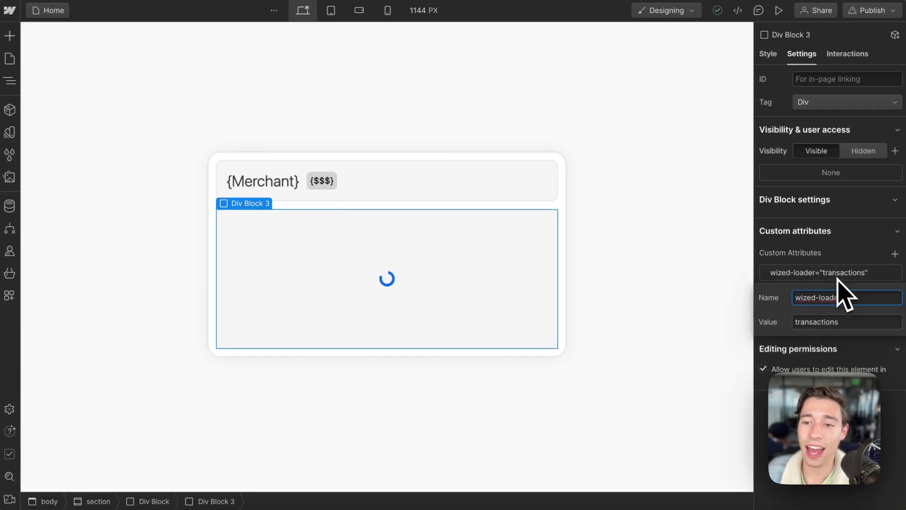
drag(844, 296, 801, 297)
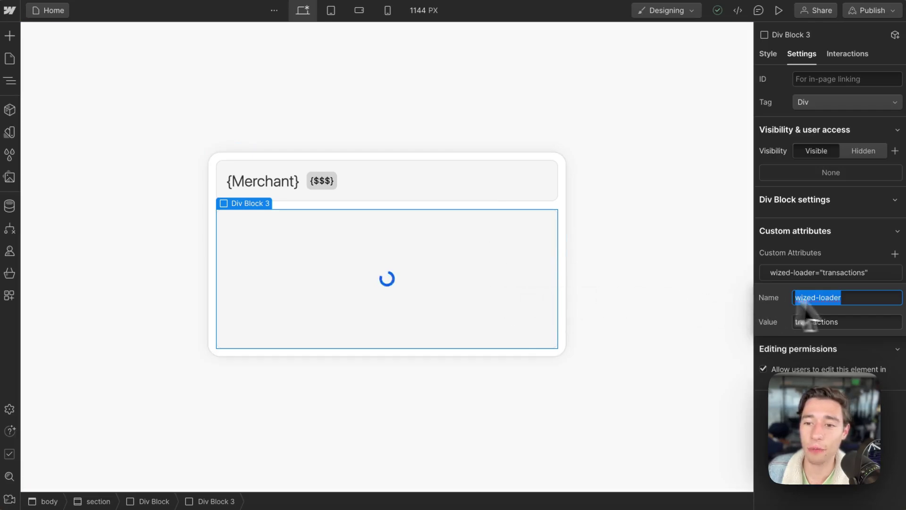
click(848, 323)
drag(848, 323, 785, 321)
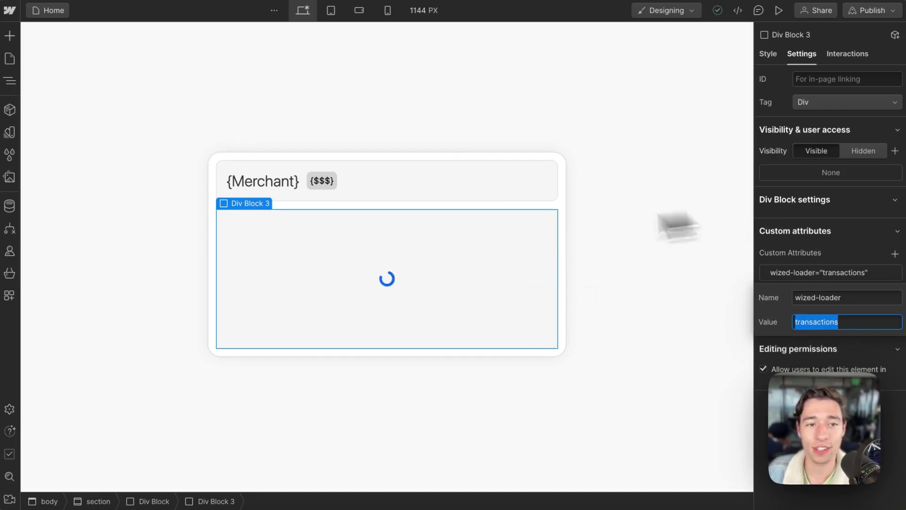
With X-Ray on, find the request name in the transactionItem element's Render list code.
mouse_move(60, 161)
click(62, 75)
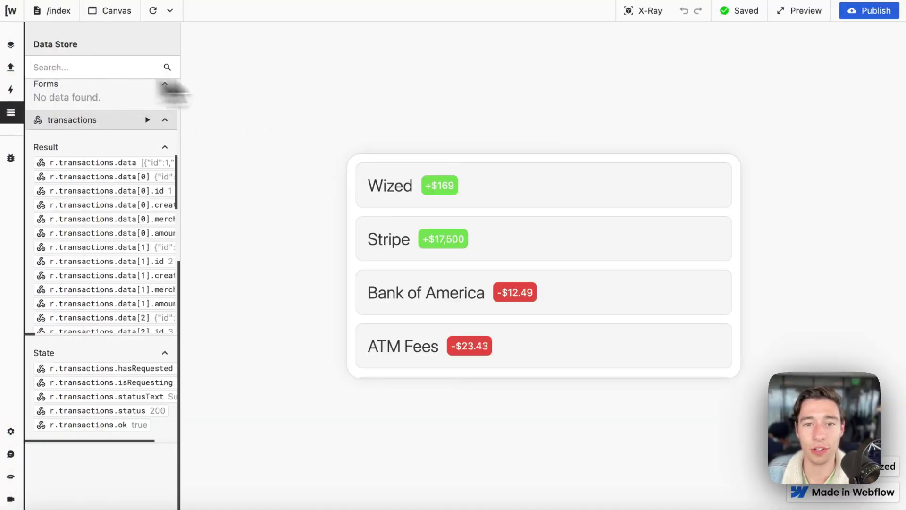
click(638, 13)
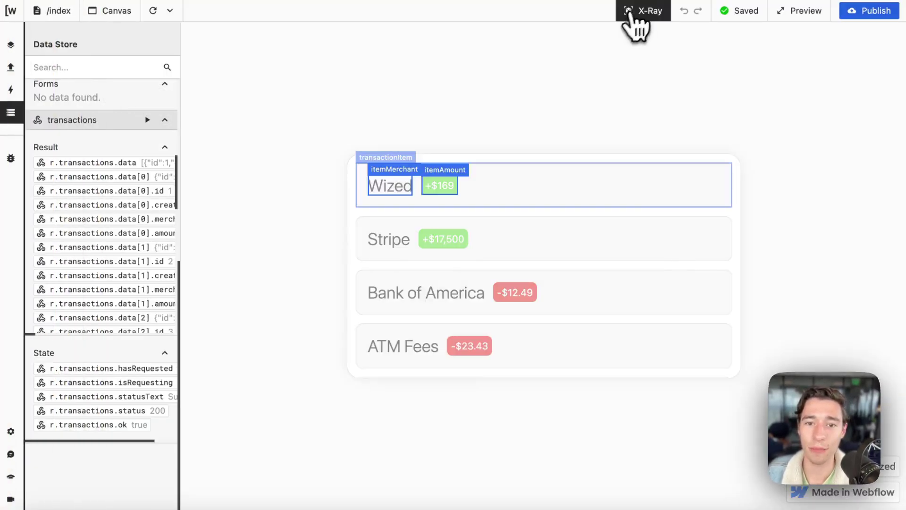
click(415, 156)
scroll(283, 283, down, 3)
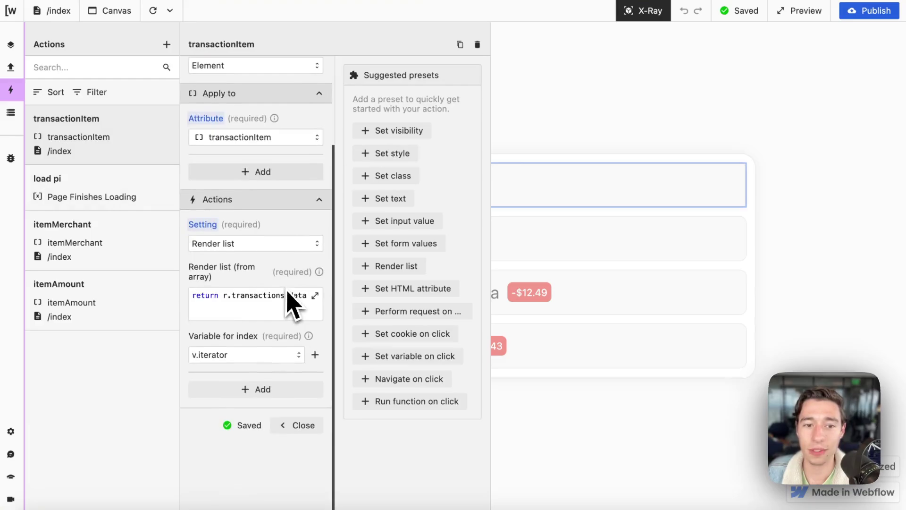
click(274, 318)
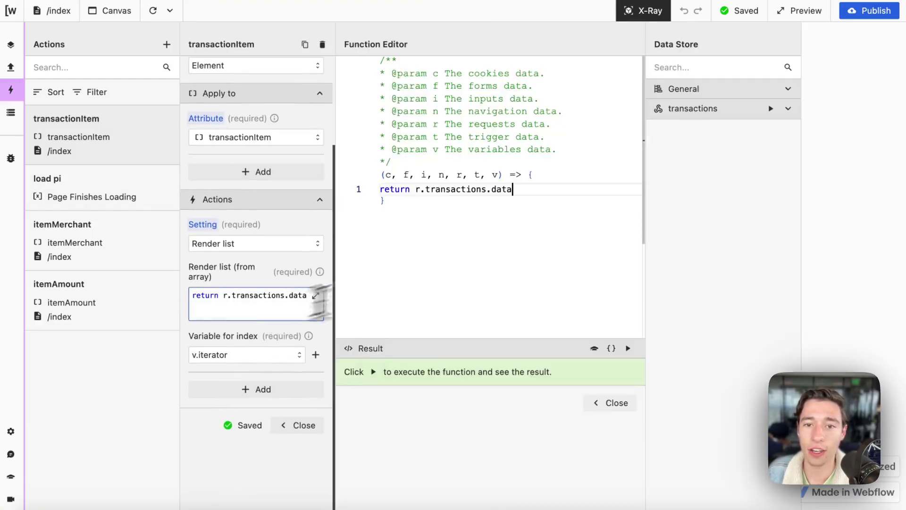
drag(426, 189, 488, 189)
Open the transactions request settings and select its name.
click(10, 67)
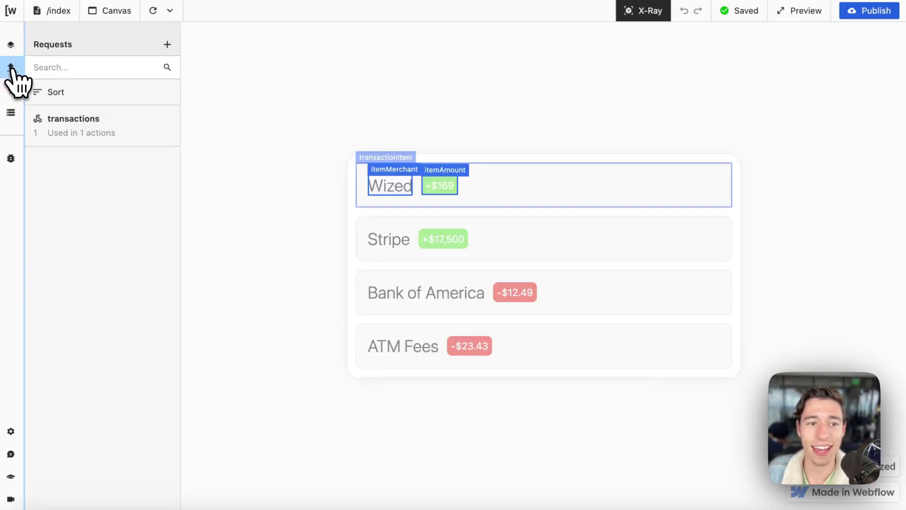
click(115, 128)
double_click(255, 90)
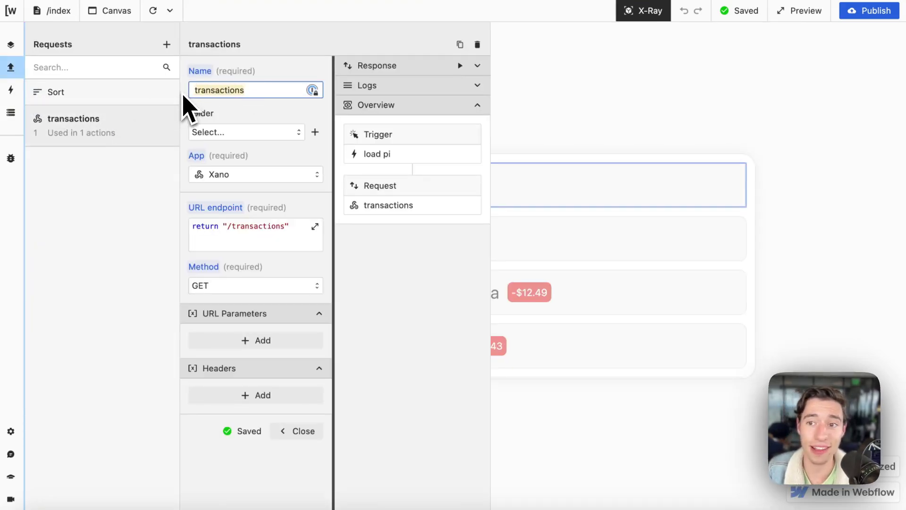
Compare the Webflow wized-loader value 'transactions' with the Wized request name, ending in Wized.
mouse_move(10, 89)
click(21, 71)
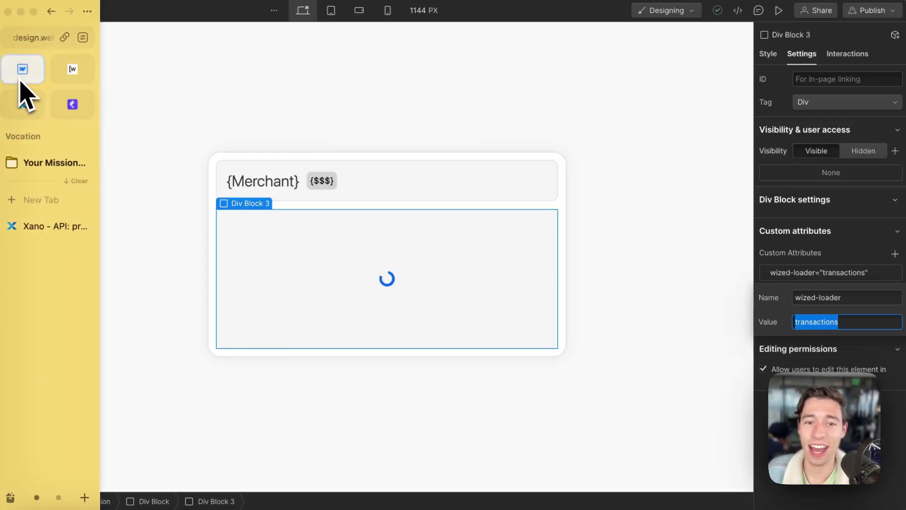
click(842, 325)
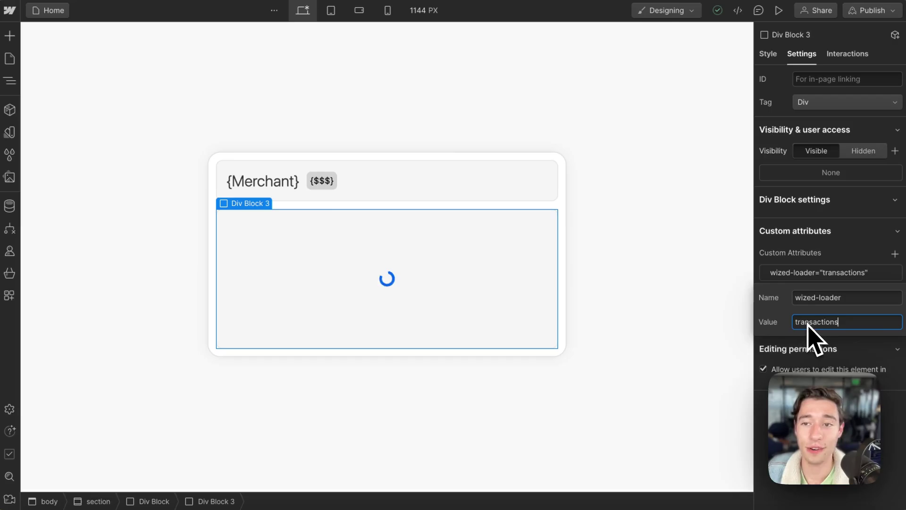
mouse_move(8, 179)
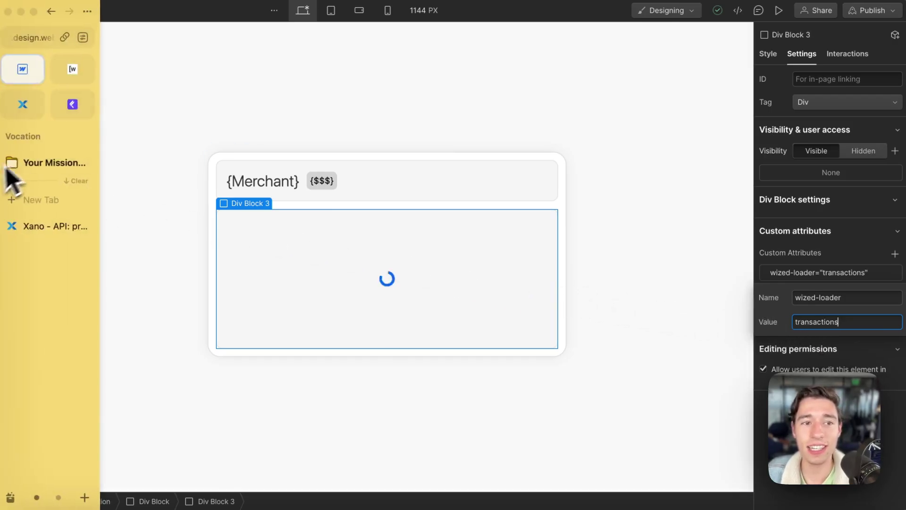
click(73, 71)
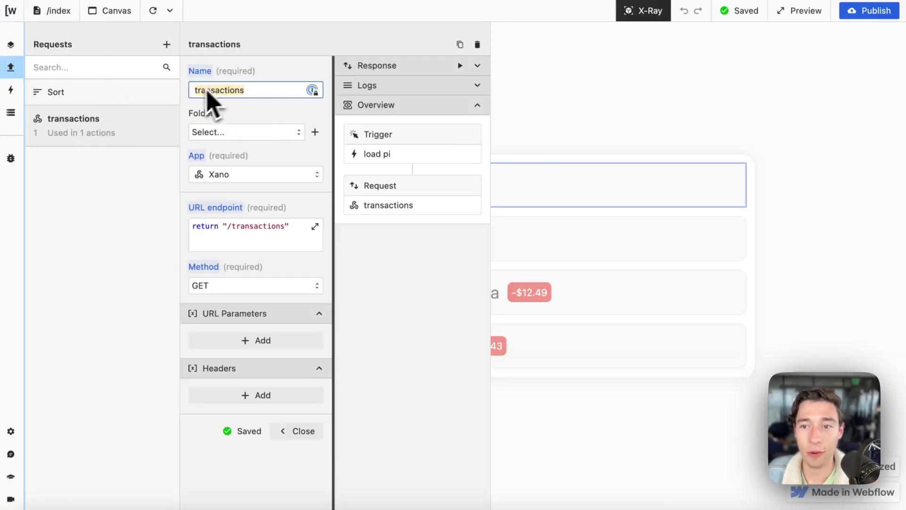
mouse_move(10, 97)
click(30, 75)
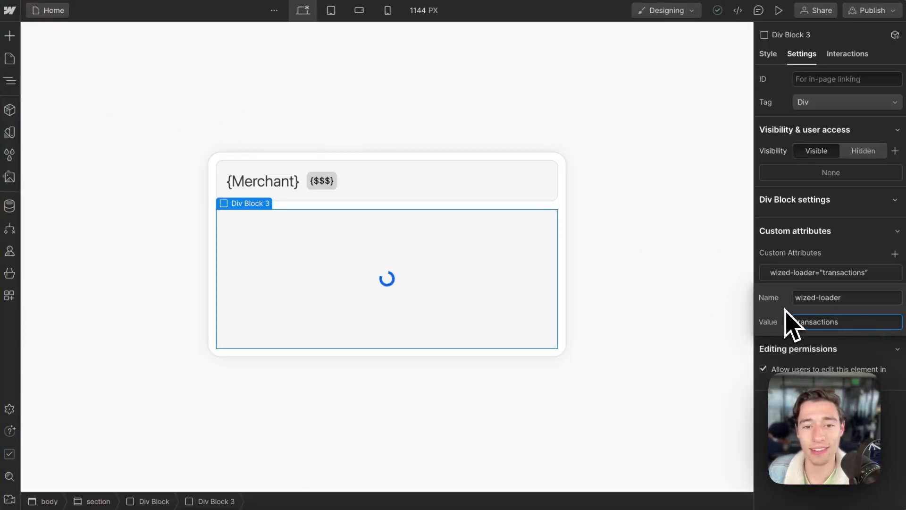
mouse_move(29, 178)
click(71, 66)
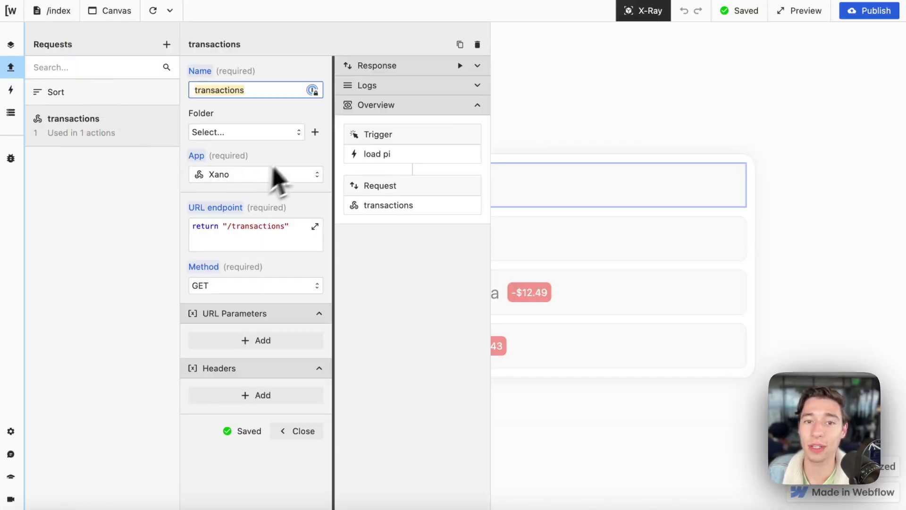
Reload the Wized preview from the Data Store view and turn X-Ray off.
click(301, 430)
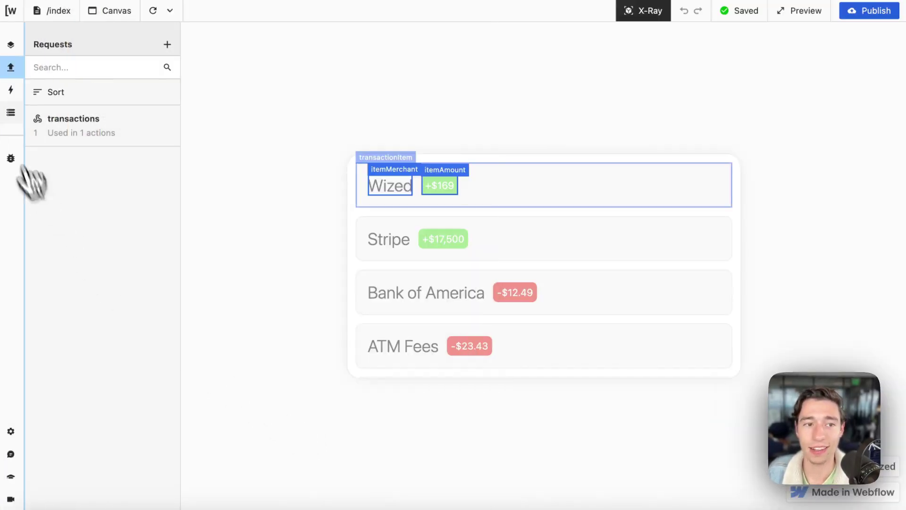
click(11, 112)
scroll(116, 273, down, 5)
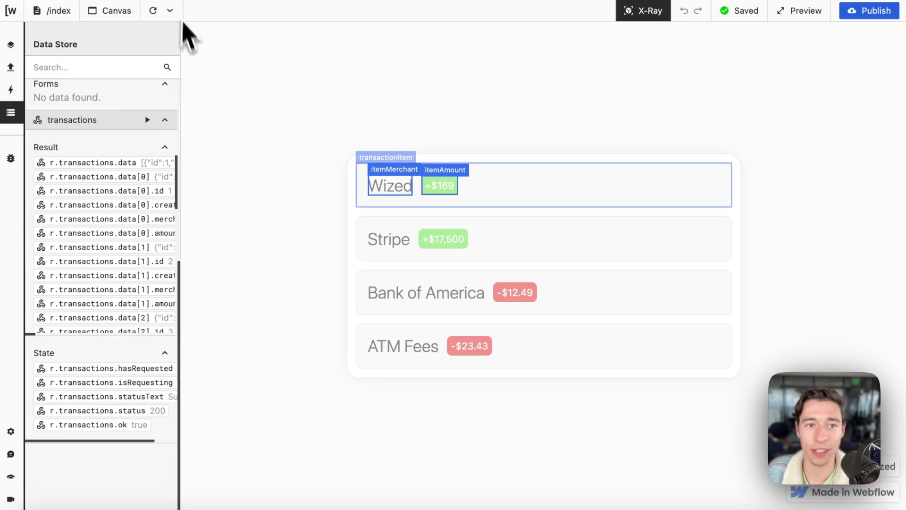
click(153, 10)
click(643, 10)
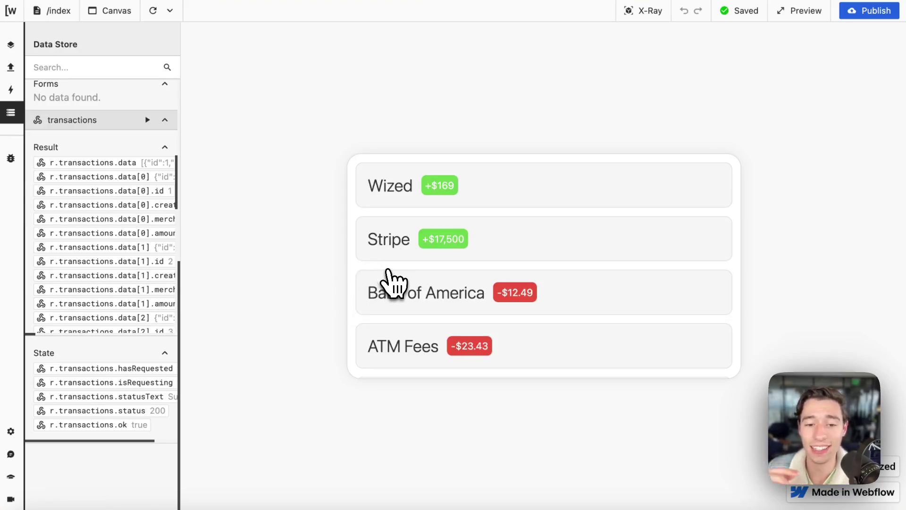
Back in Webflow, check Div Block 3's wized-loader attribute value.
mouse_move(24, 212)
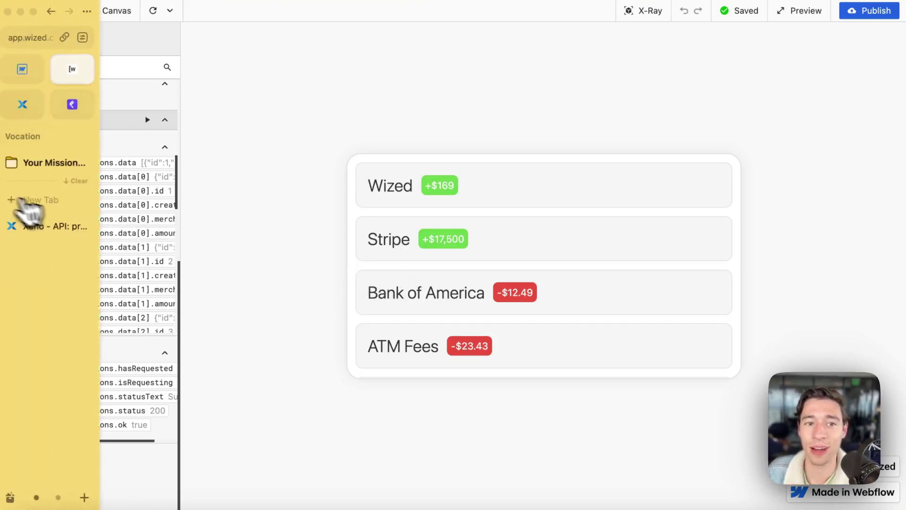
click(22, 70)
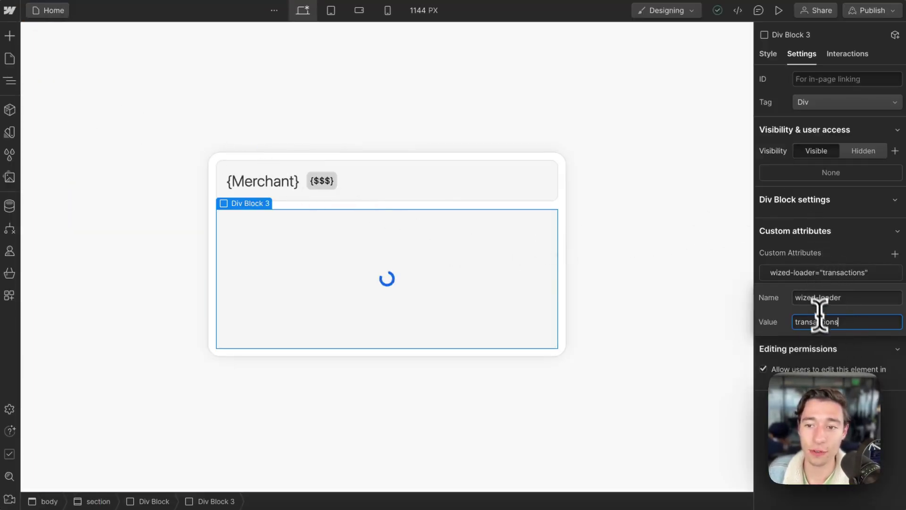
drag(843, 319, 769, 333)
click(844, 252)
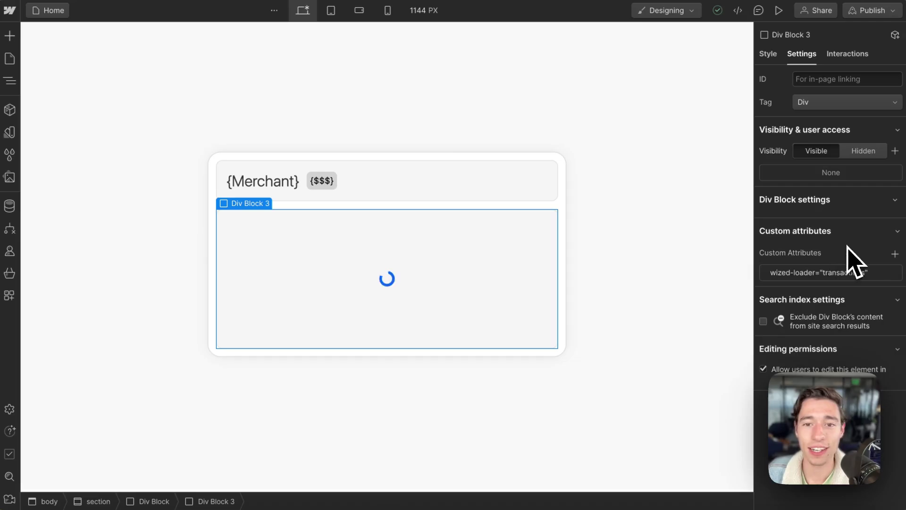
Review the Home page head code hiding wized-cloak and setting wized-loader to display flex.
click(12, 60)
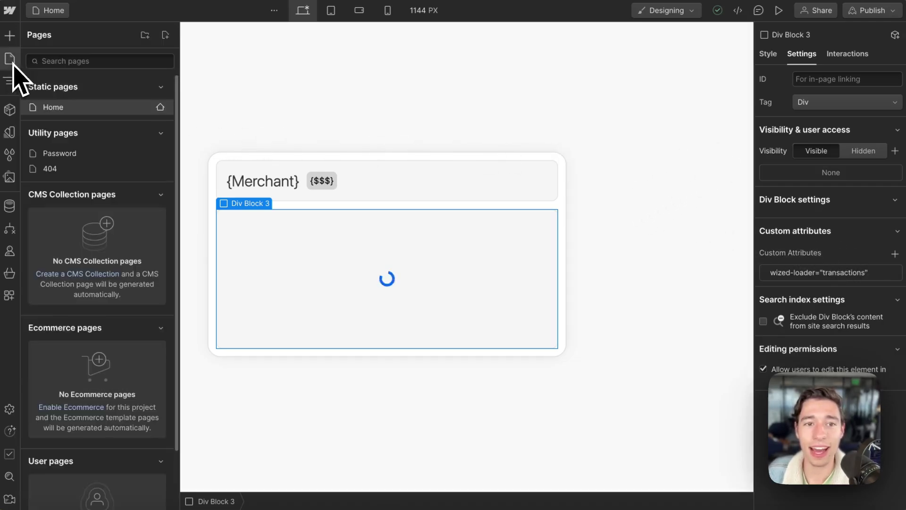
click(161, 107)
scroll(269, 213, down, 15)
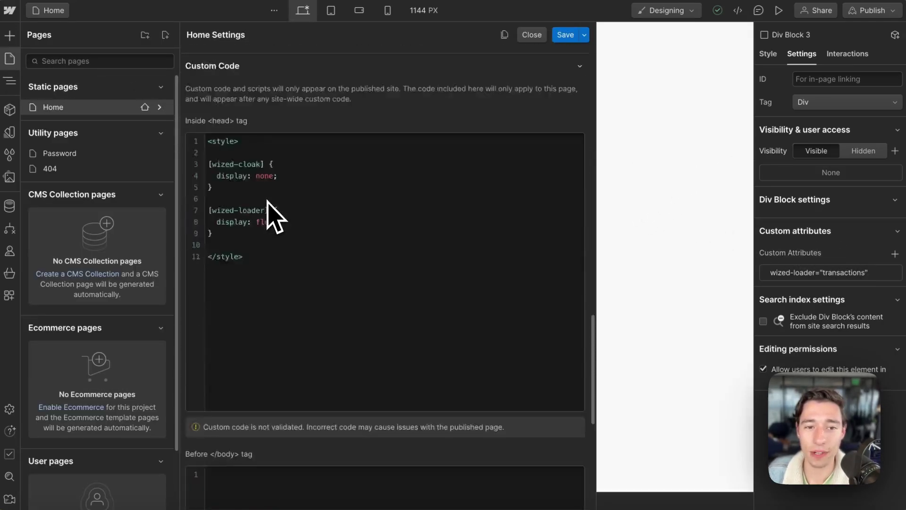
scroll(276, 222, up, 6)
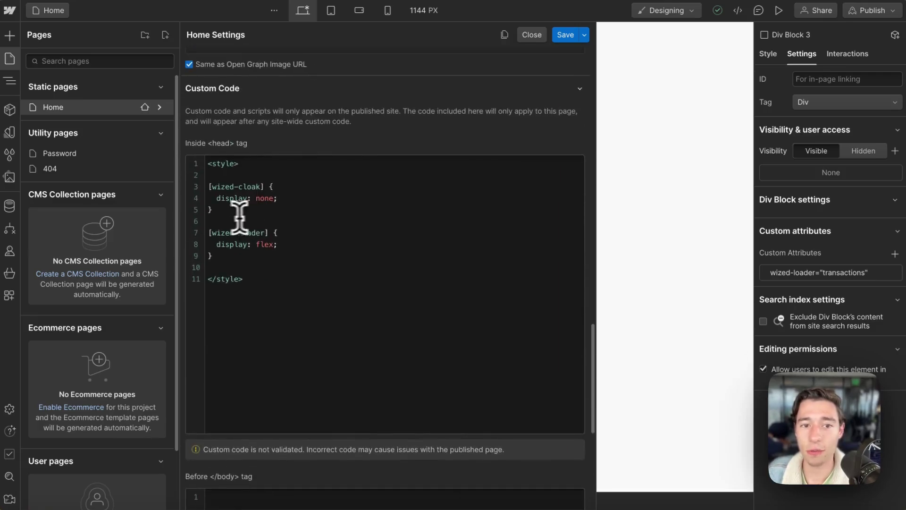
drag(208, 183, 273, 233)
click(239, 236)
click(271, 234)
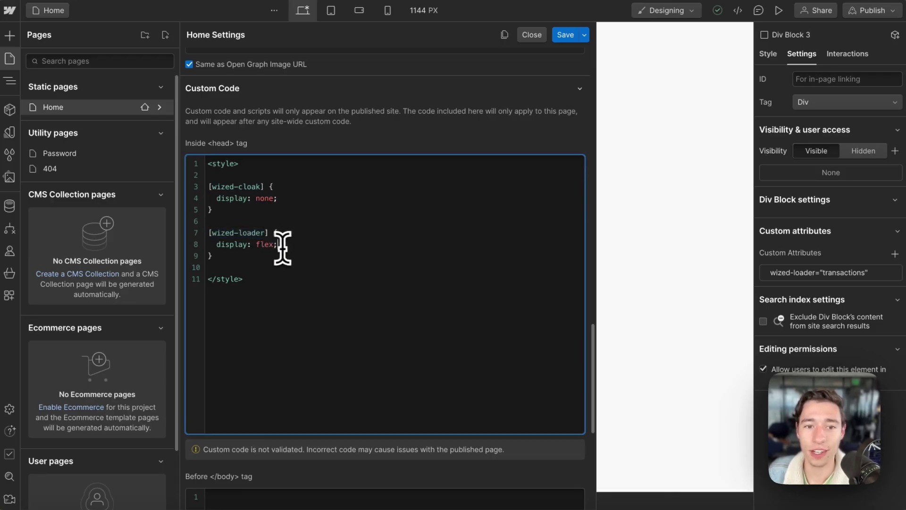
click(221, 256)
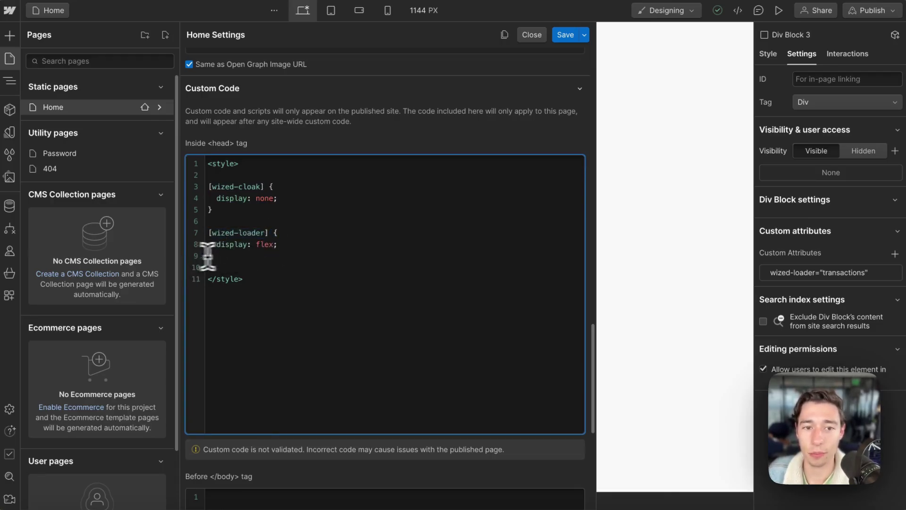
double_click(235, 245)
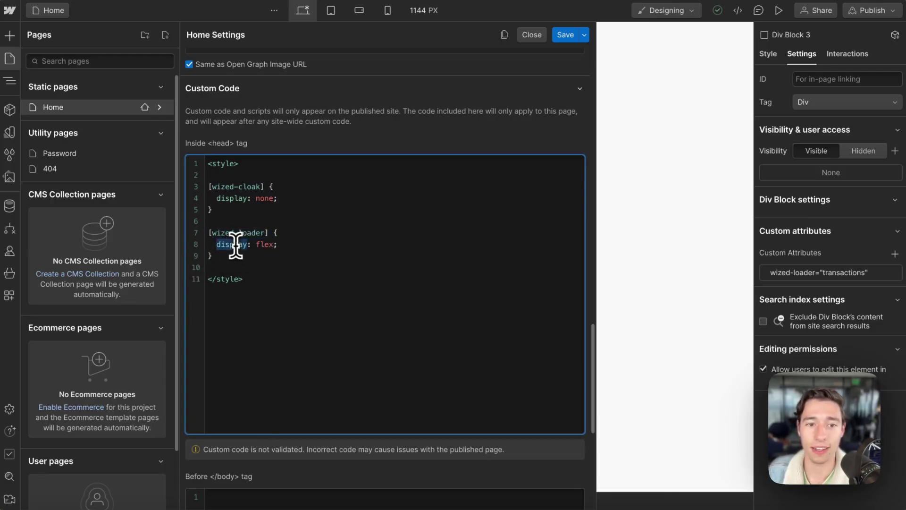
double_click(263, 245)
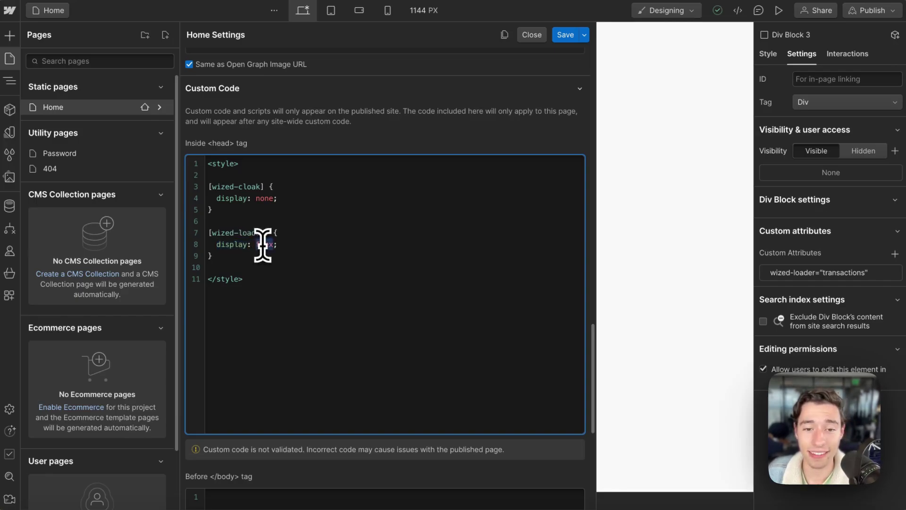
click(567, 36)
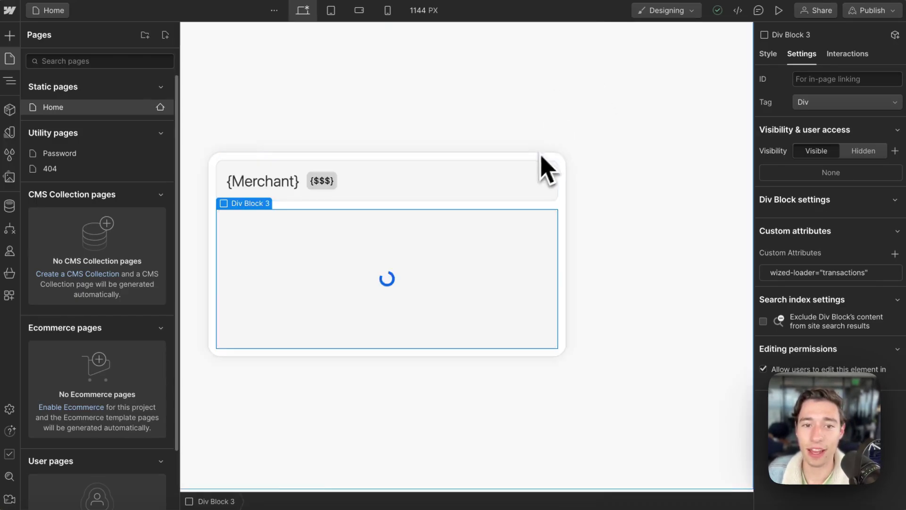
Publish the site to the selected wized-loader.webflow.io staging domain.
click(769, 55)
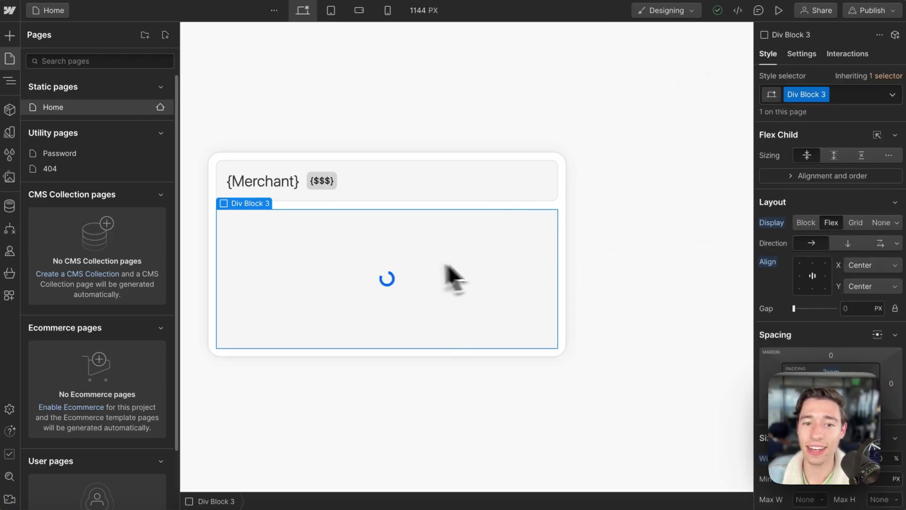
click(870, 11)
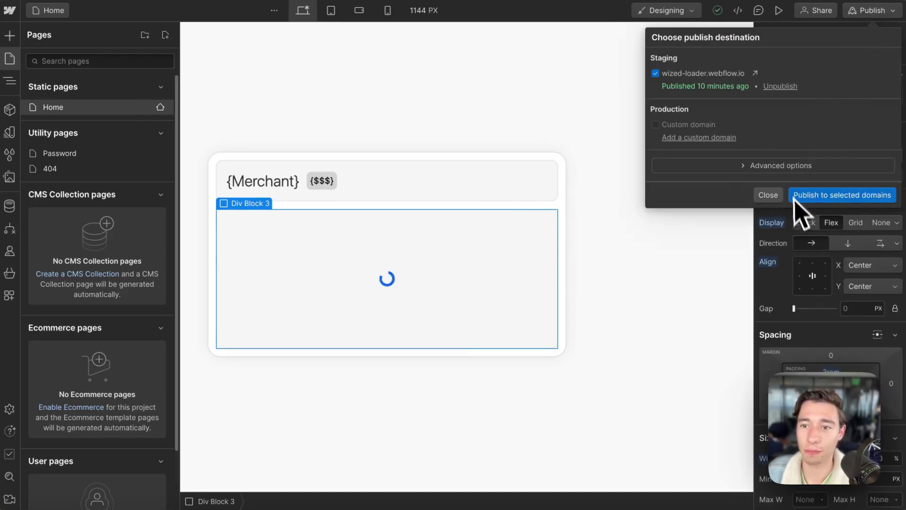
click(796, 195)
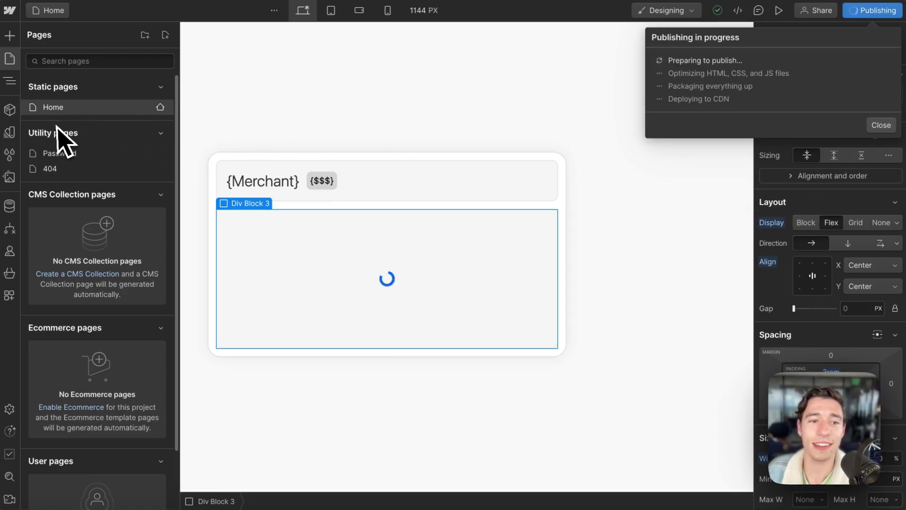
mouse_move(4, 141)
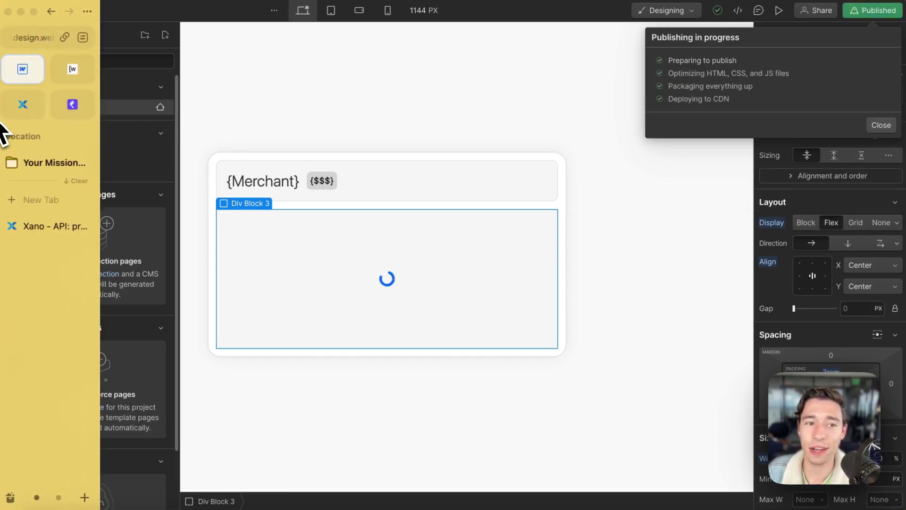
Reload the Wized app and scroll to the spinner block below the MacBook Air transaction.
click(76, 72)
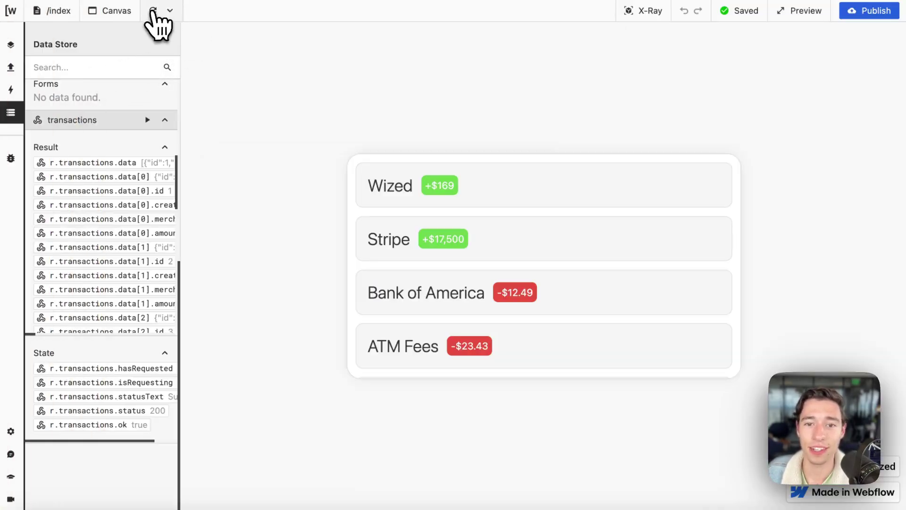
click(153, 11)
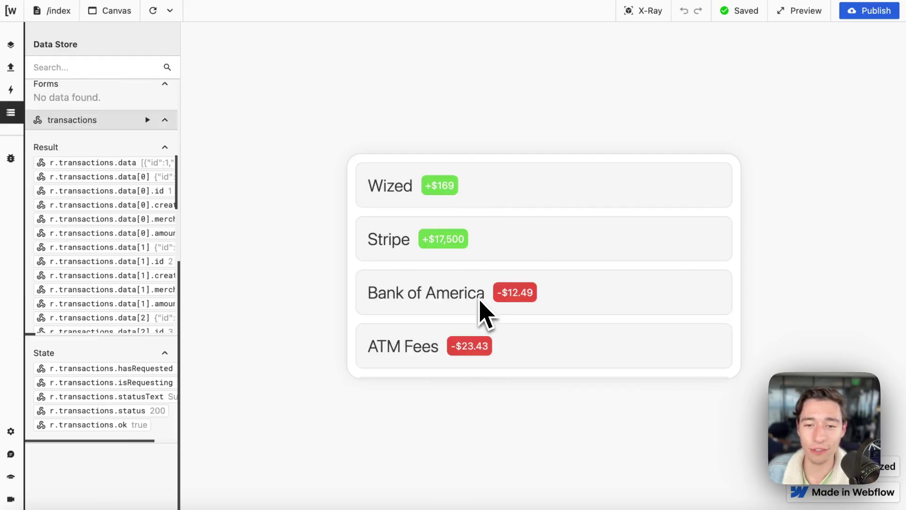
scroll(486, 314, down, 5)
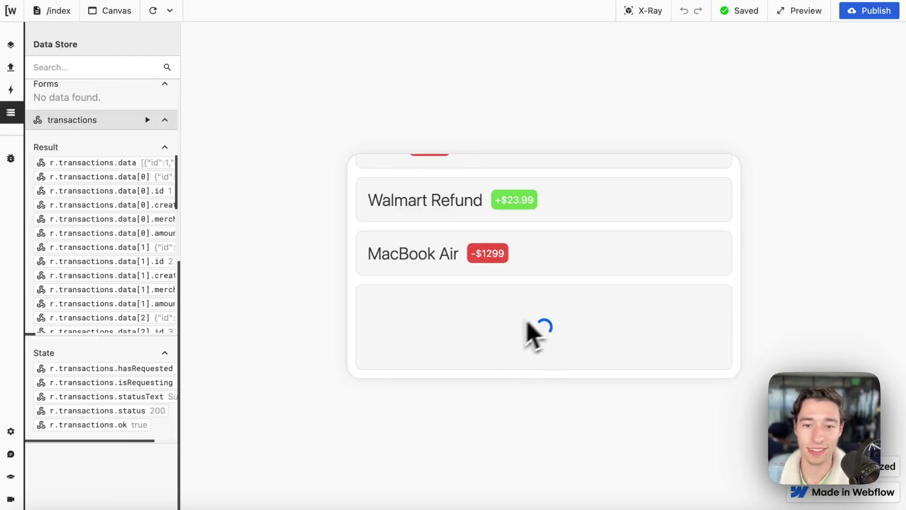
Set Div Block 3's display to None and republish to the staging domain.
click(21, 70)
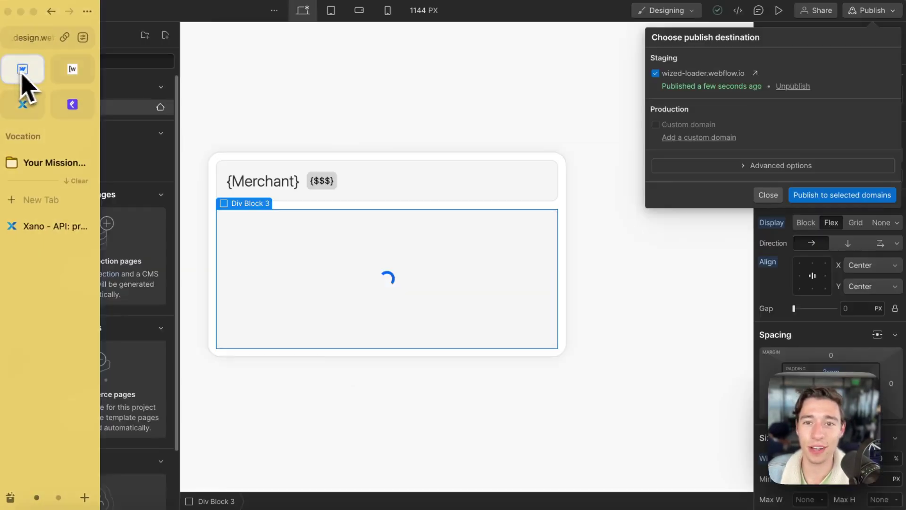
click(767, 195)
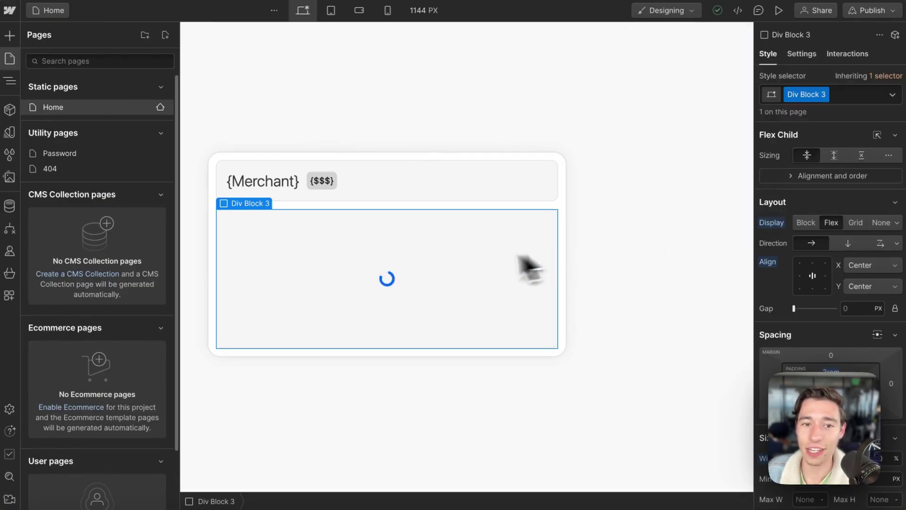
click(439, 241)
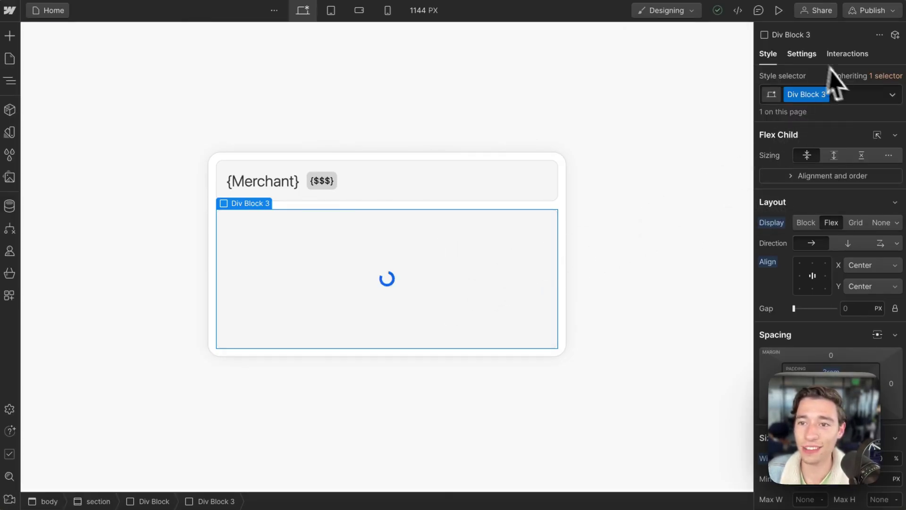
click(791, 60)
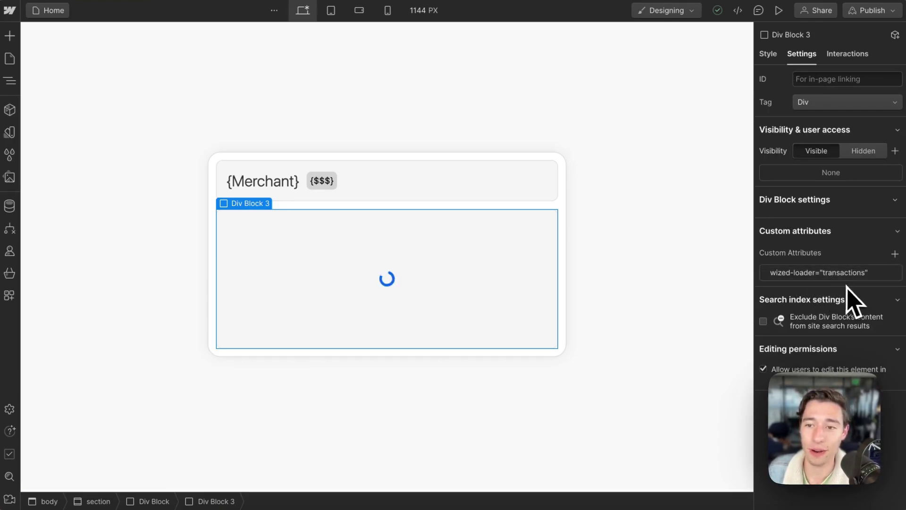
click(767, 55)
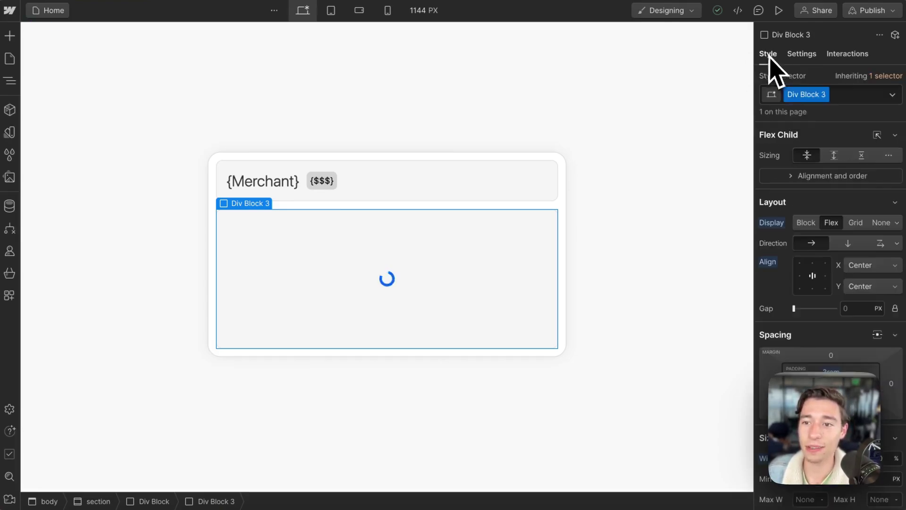
click(886, 223)
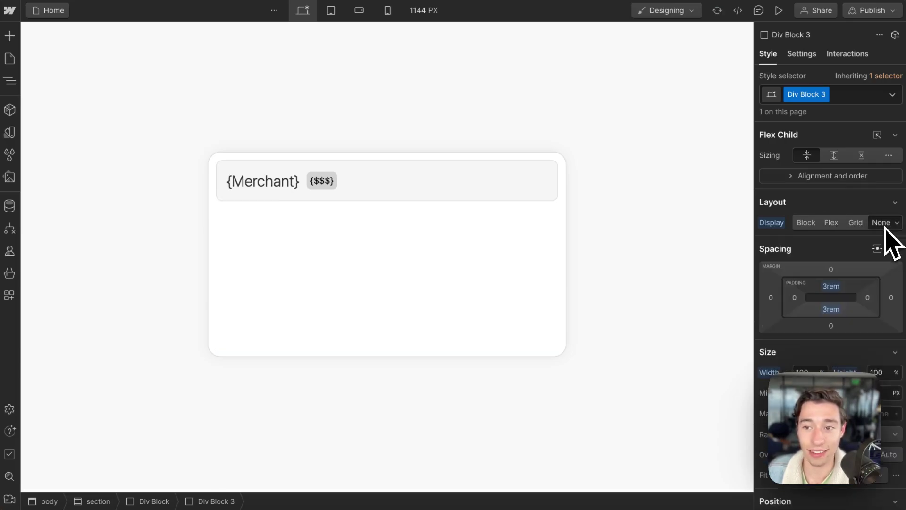
click(878, 12)
click(807, 197)
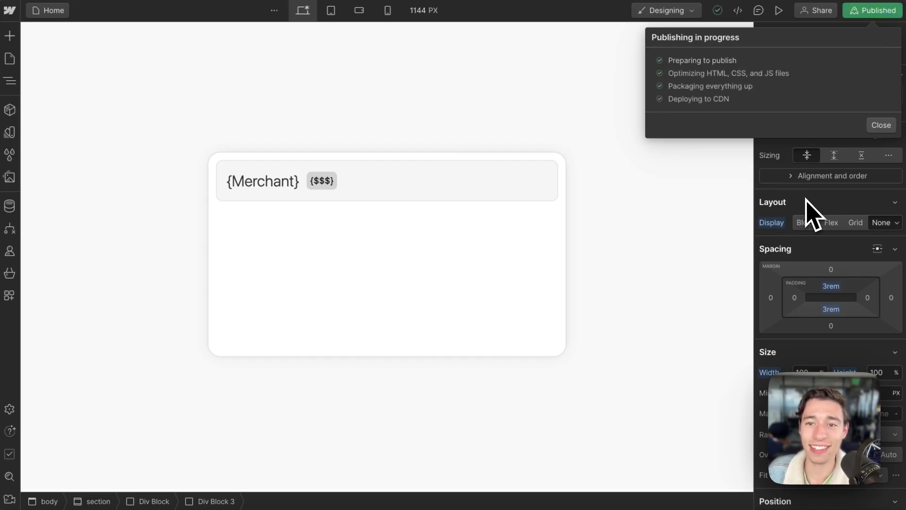
Reload the Wized preview and scroll through the transactions from Wized +$169 to MacBook Air -$1299.
mouse_move(39, 104)
click(68, 75)
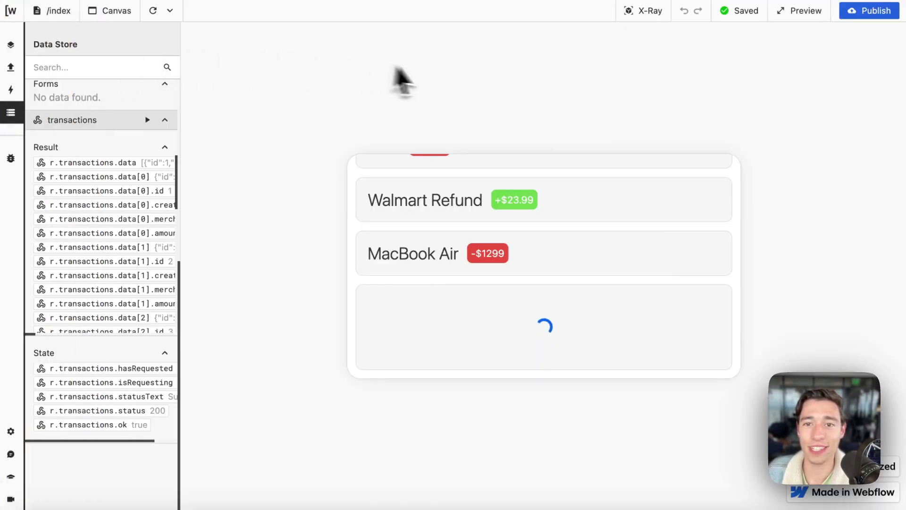
click(154, 11)
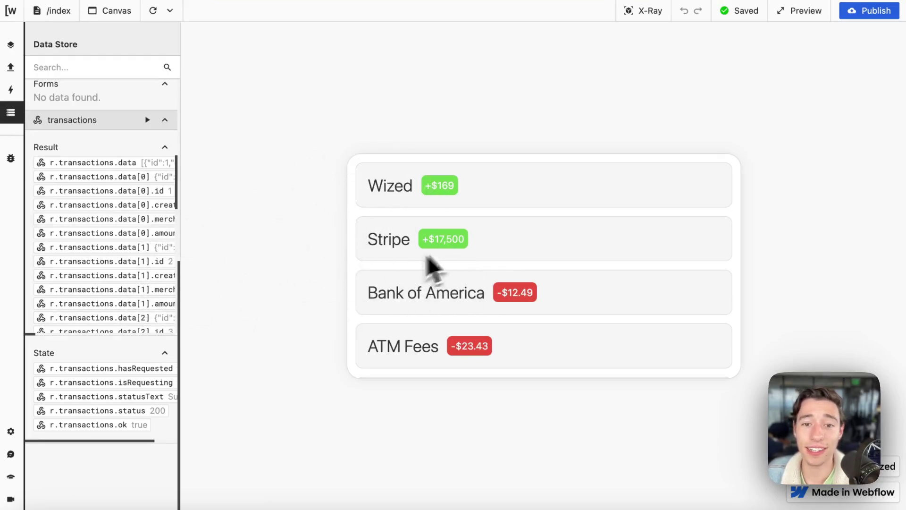
scroll(449, 297, down, 5)
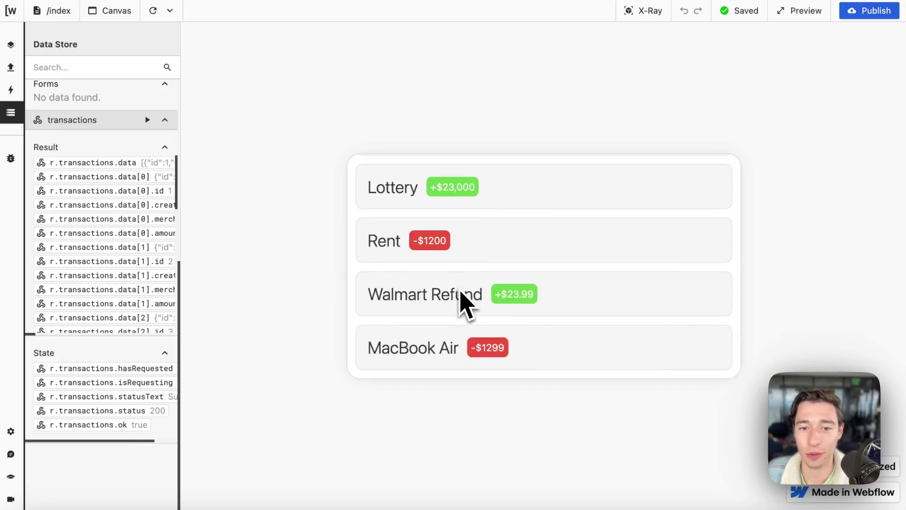
scroll(463, 300, up, 5)
scroll(461, 293, down, 5)
scroll(461, 294, up, 5)
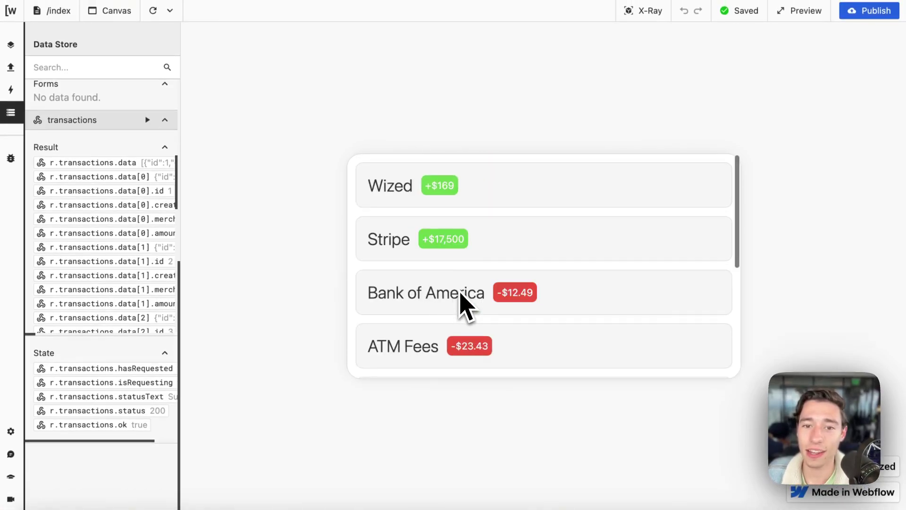
scroll(460, 293, down, 5)
scroll(461, 293, up, 5)
scroll(460, 293, down, 5)
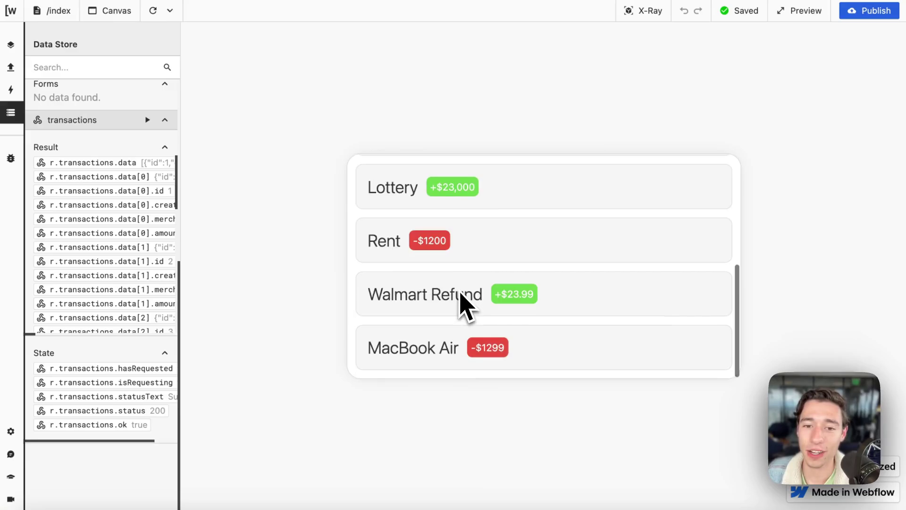
scroll(466, 307, up, 5)
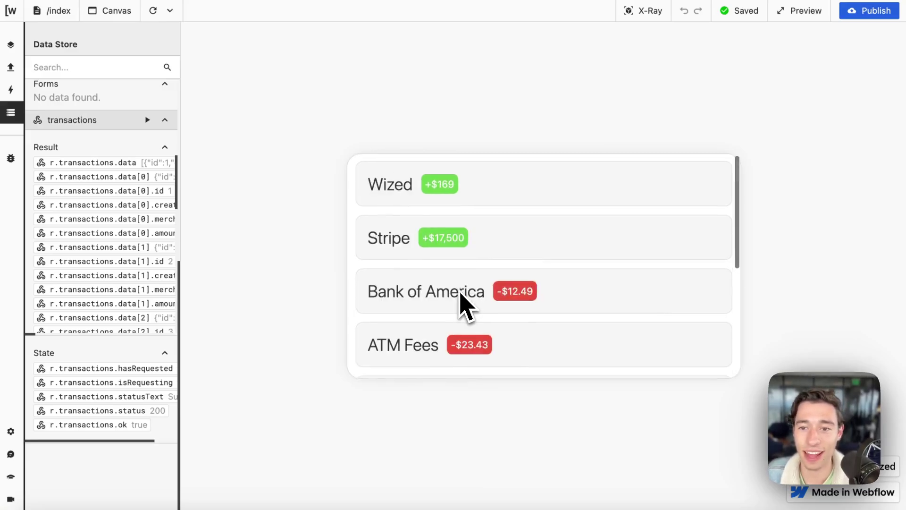
scroll(465, 305, down, 2)
scroll(466, 304, up, 2)
In Webflow, select the transaction item Div Block 2 and show its custom attributes.
mouse_move(2, 88)
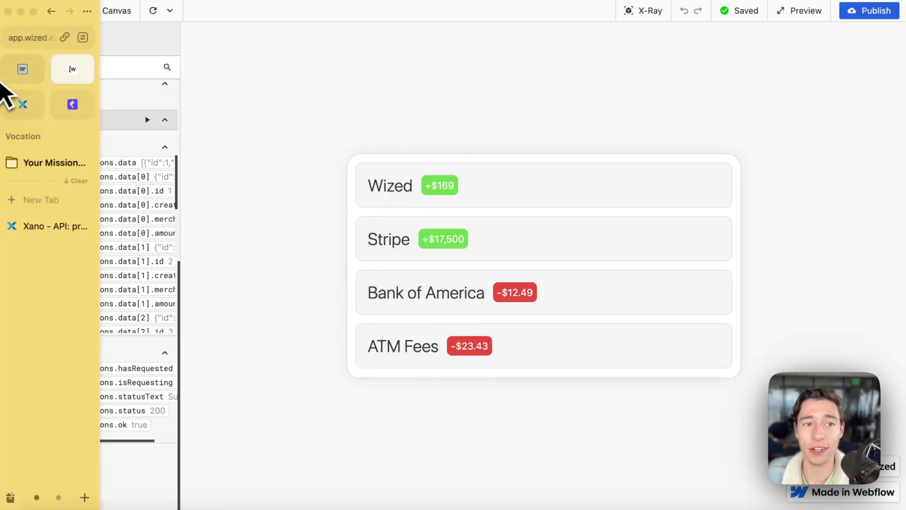
click(22, 72)
click(436, 191)
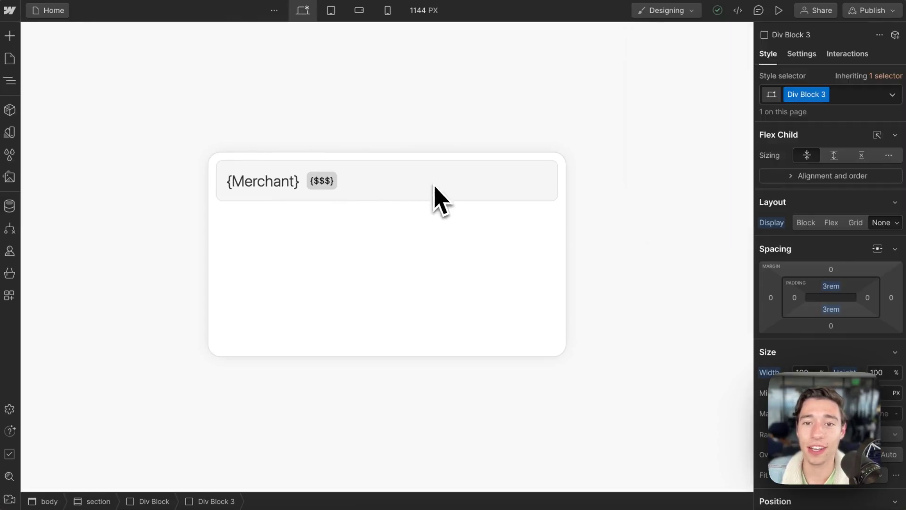
click(532, 197)
click(798, 56)
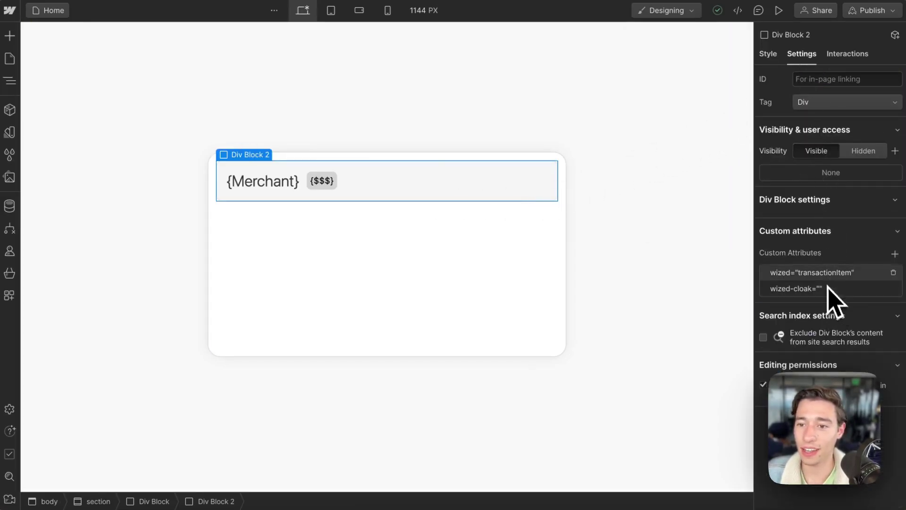
Delete its wized-cloak attribute, keeping wized="transactionItem", and publish the site to staging.
click(829, 288)
triple_click(829, 312)
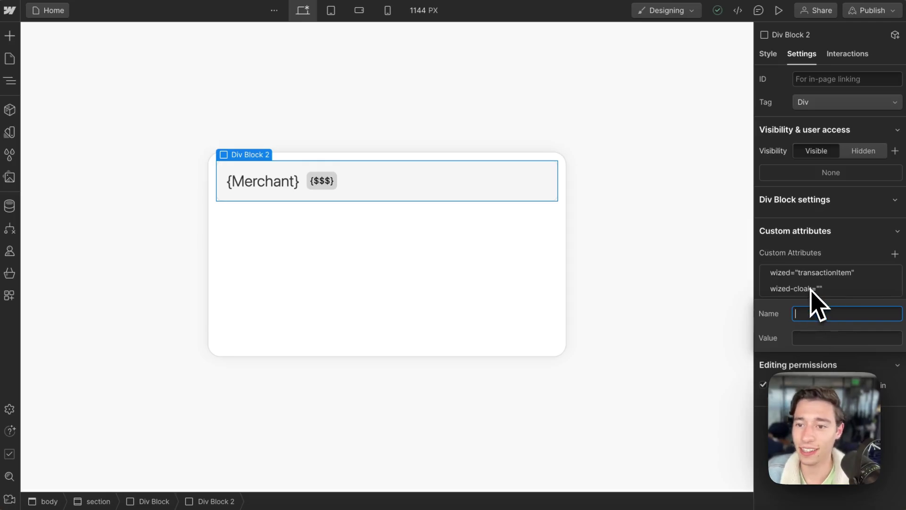
click(809, 288)
click(893, 288)
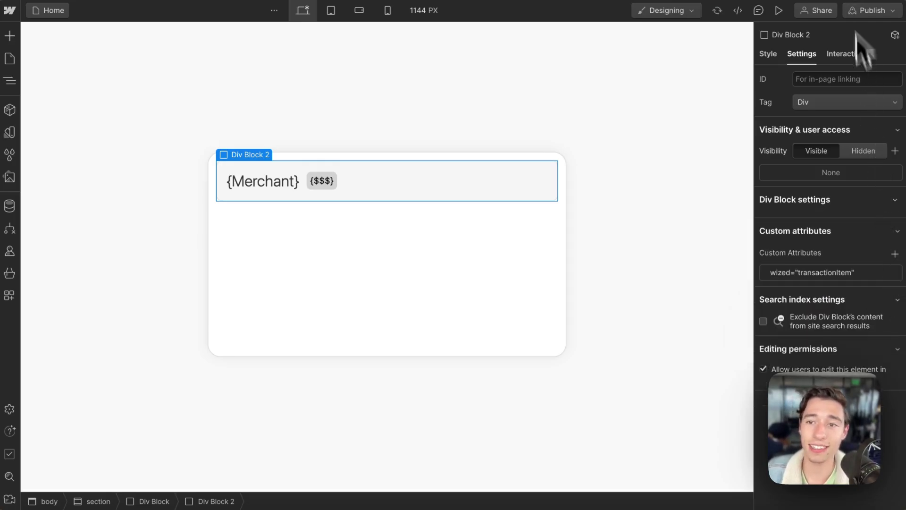
click(871, 11)
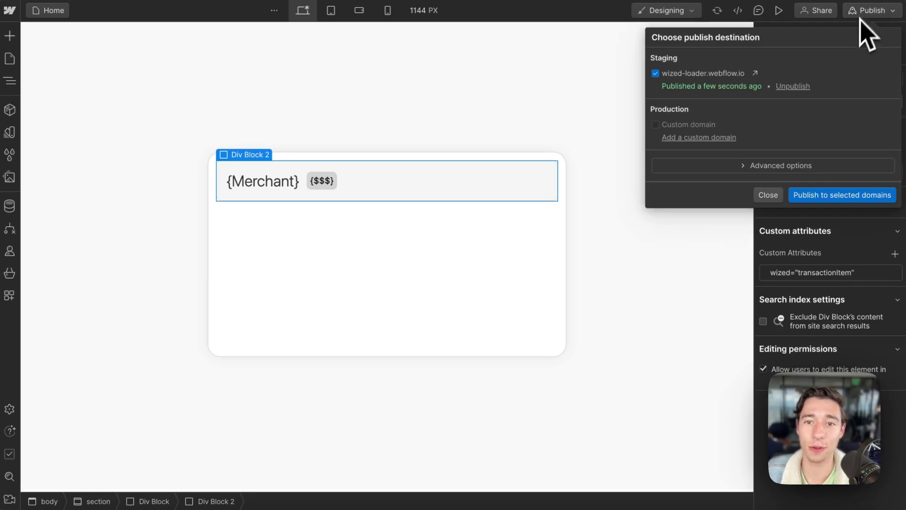
click(811, 193)
Reload the Wized preview to see only the loading spinner with null transaction data, then return to Webflow.
mouse_move(67, 172)
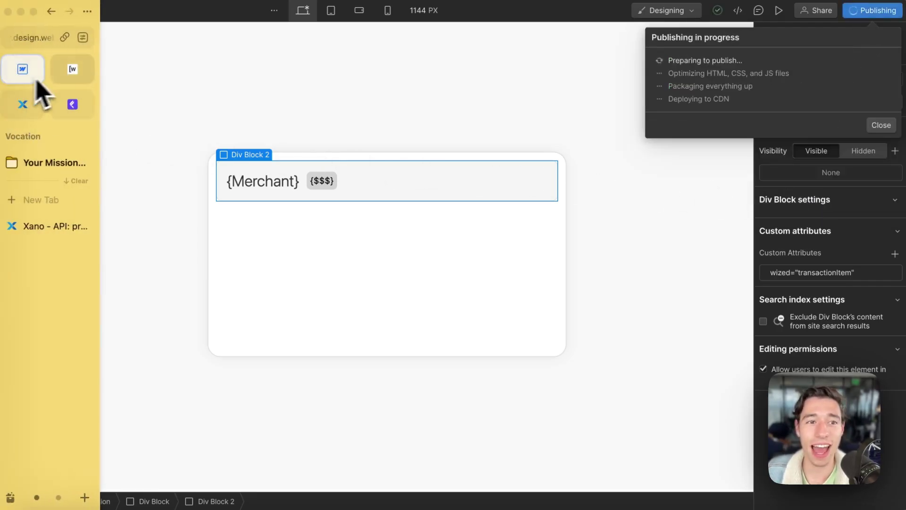
click(72, 72)
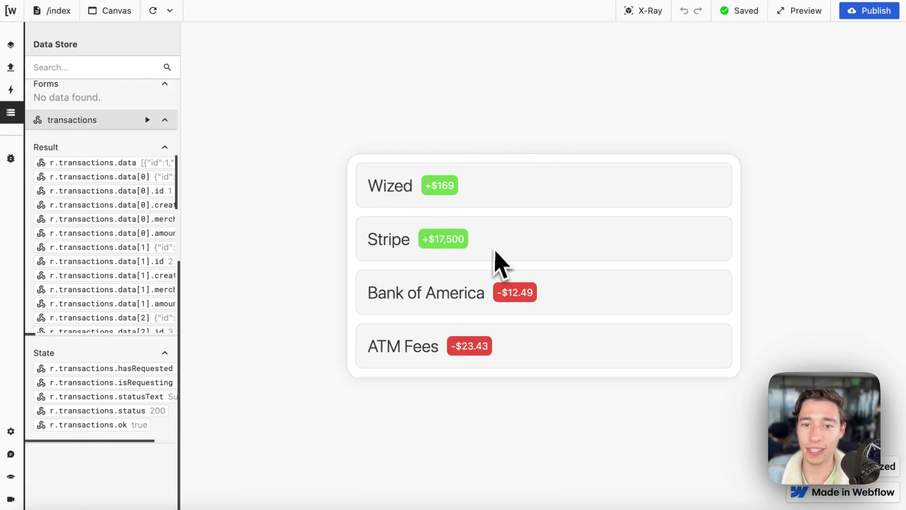
click(643, 13)
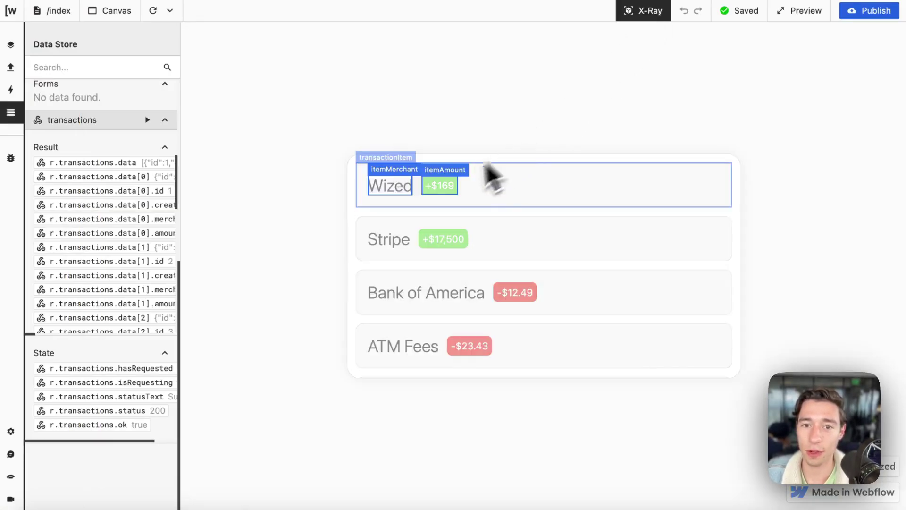
click(640, 20)
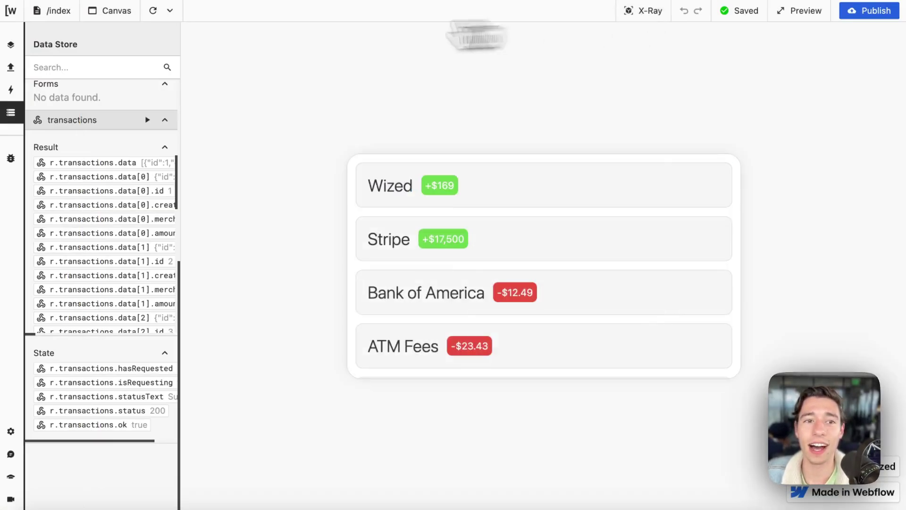
click(153, 12)
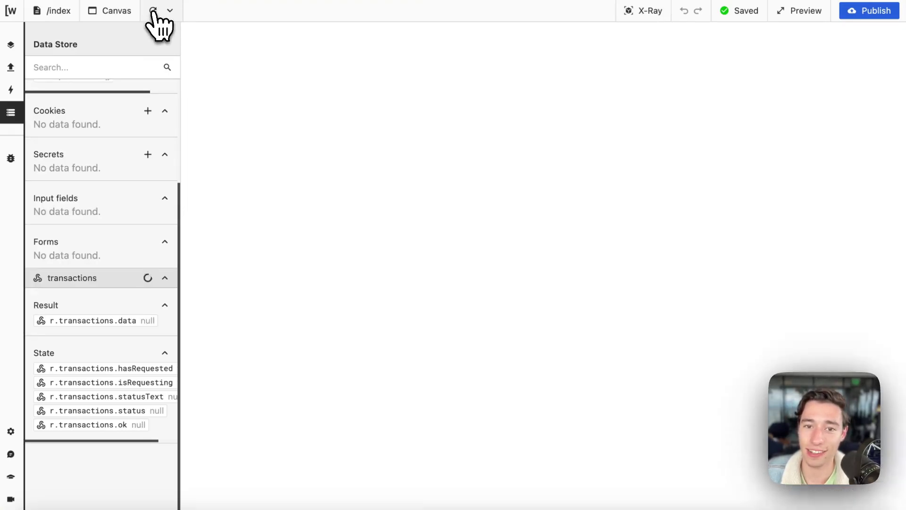
mouse_move(2, 64)
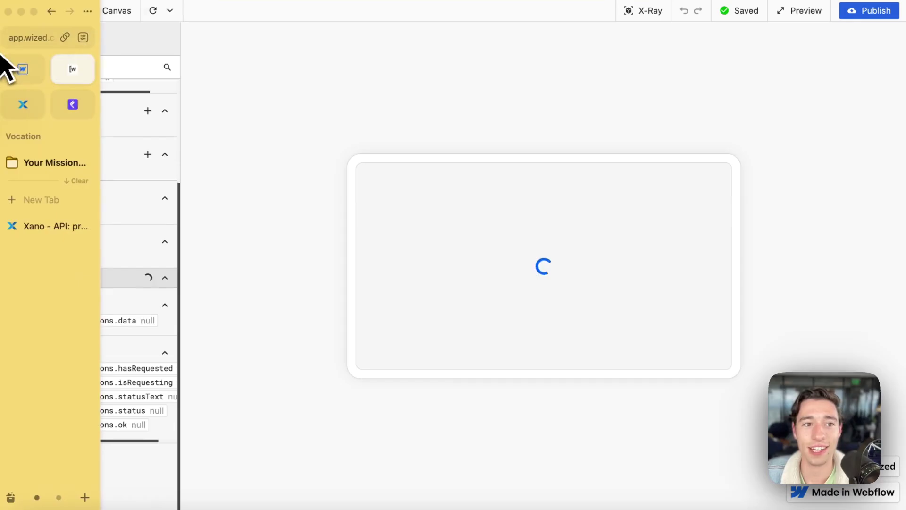
click(24, 74)
Restore the wized-cloak attribute on Div Block 2 and republish the site to the staging domain.
click(773, 195)
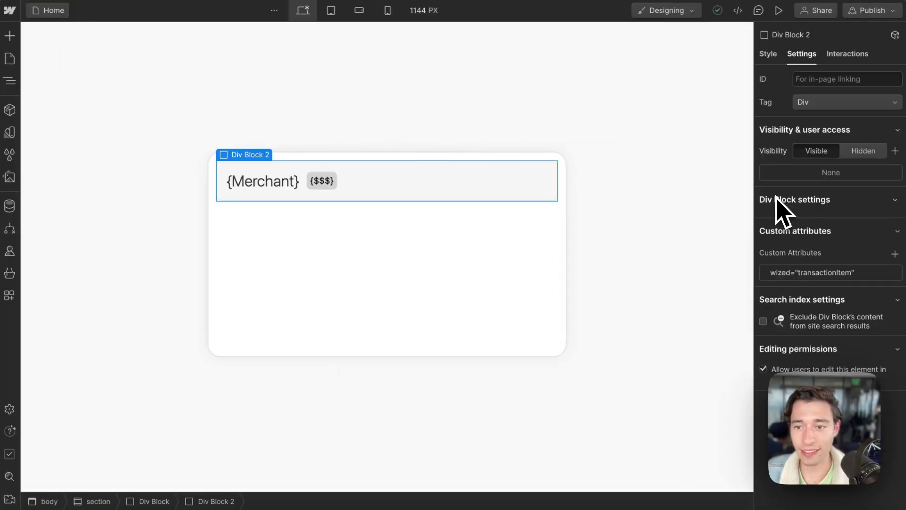
click(793, 289)
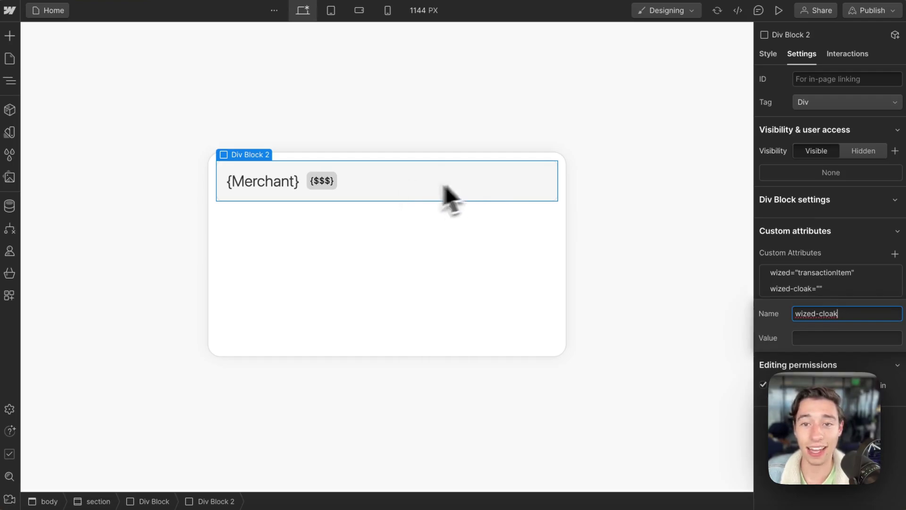
click(873, 10)
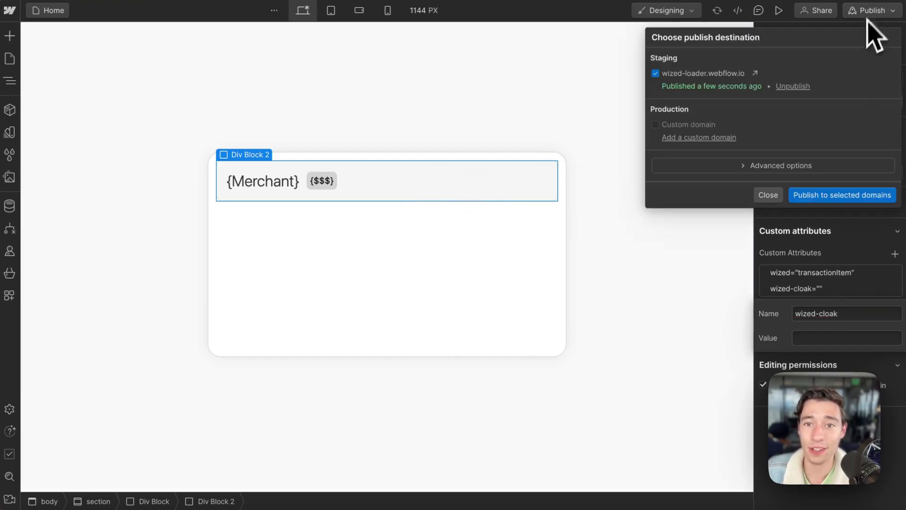
click(816, 196)
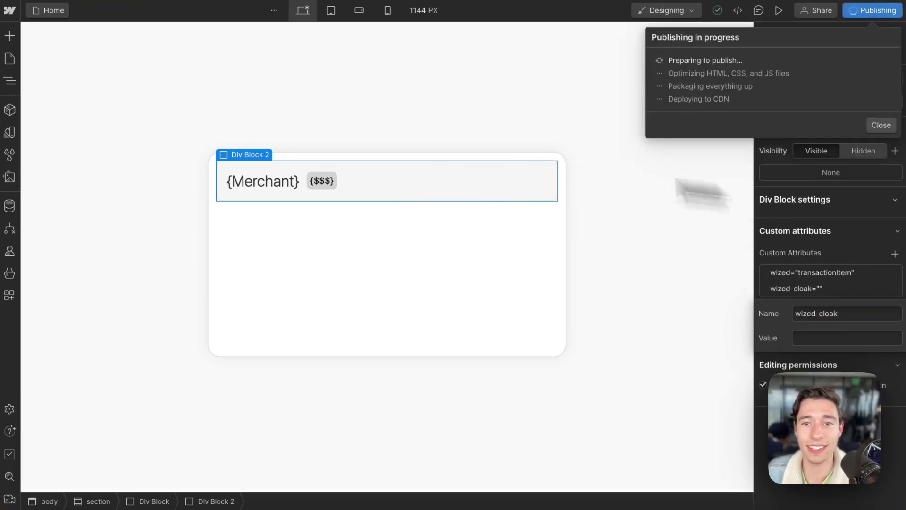
mouse_move(11, 162)
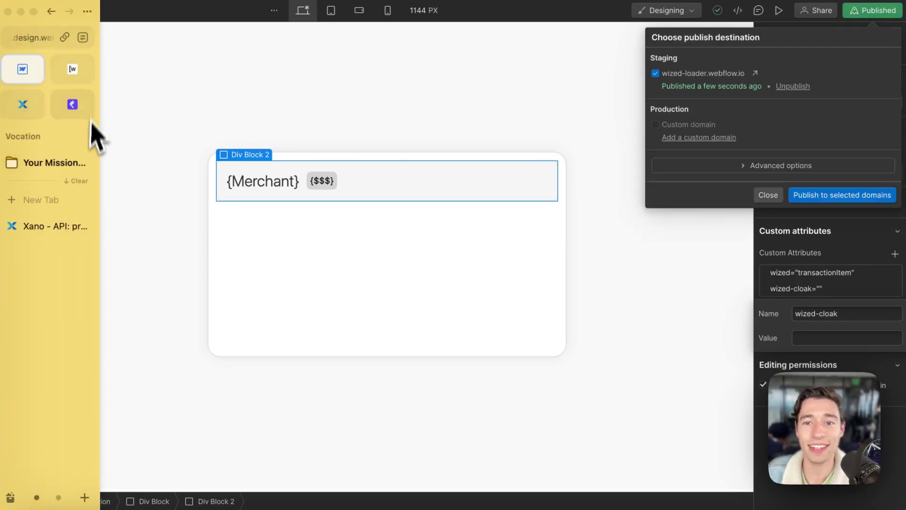
click(74, 71)
Reload the Wized preview twice, confirming Lottery +$23,000 and Rent -$1200 load after the spinner.
click(158, 10)
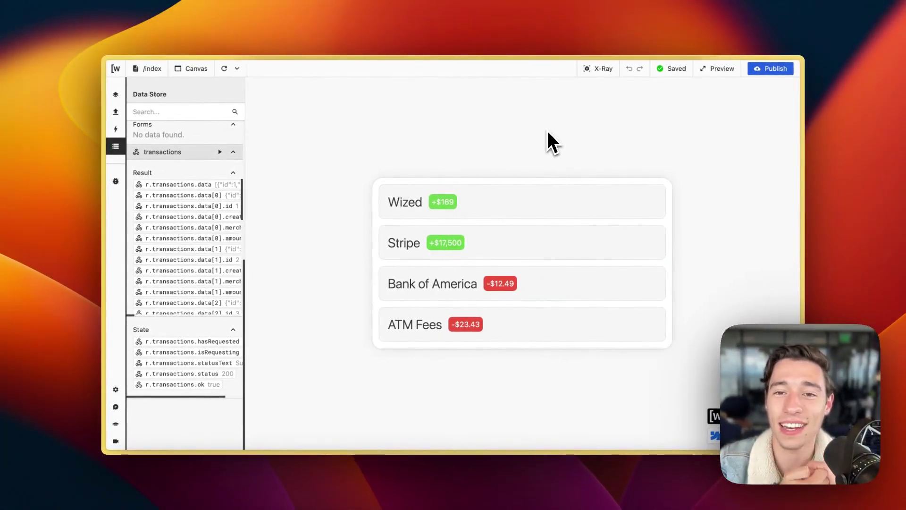
click(224, 69)
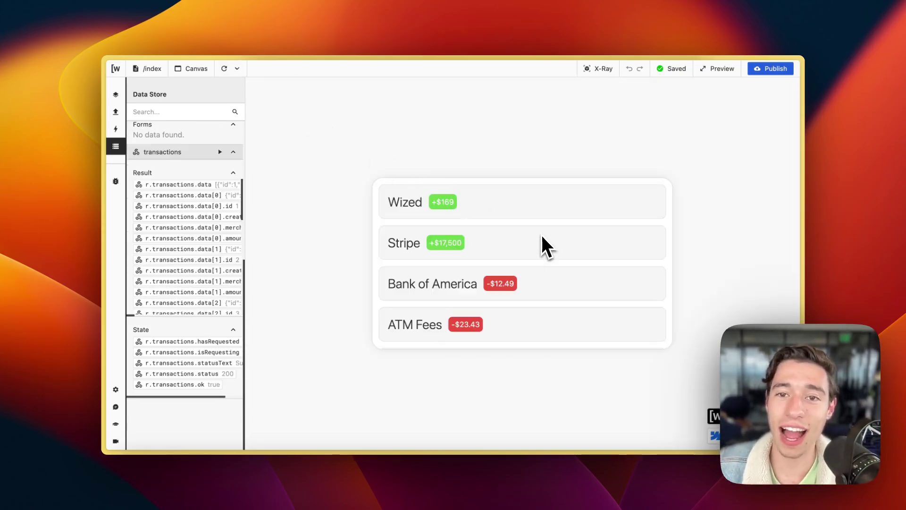
scroll(541, 236, down, 5)
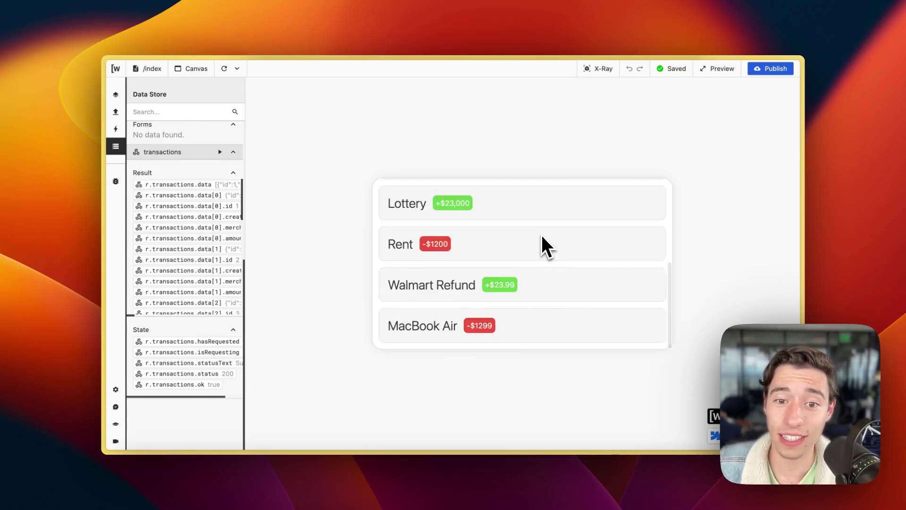
scroll(541, 236, up, 5)
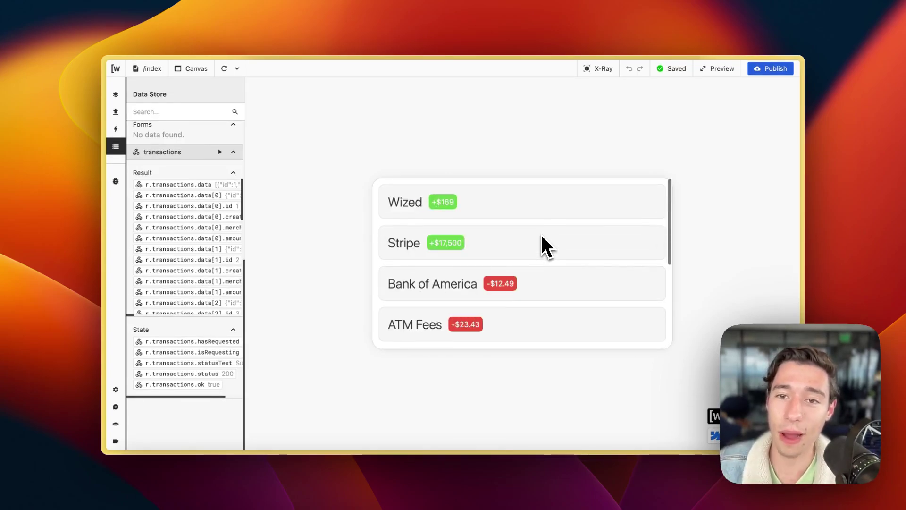